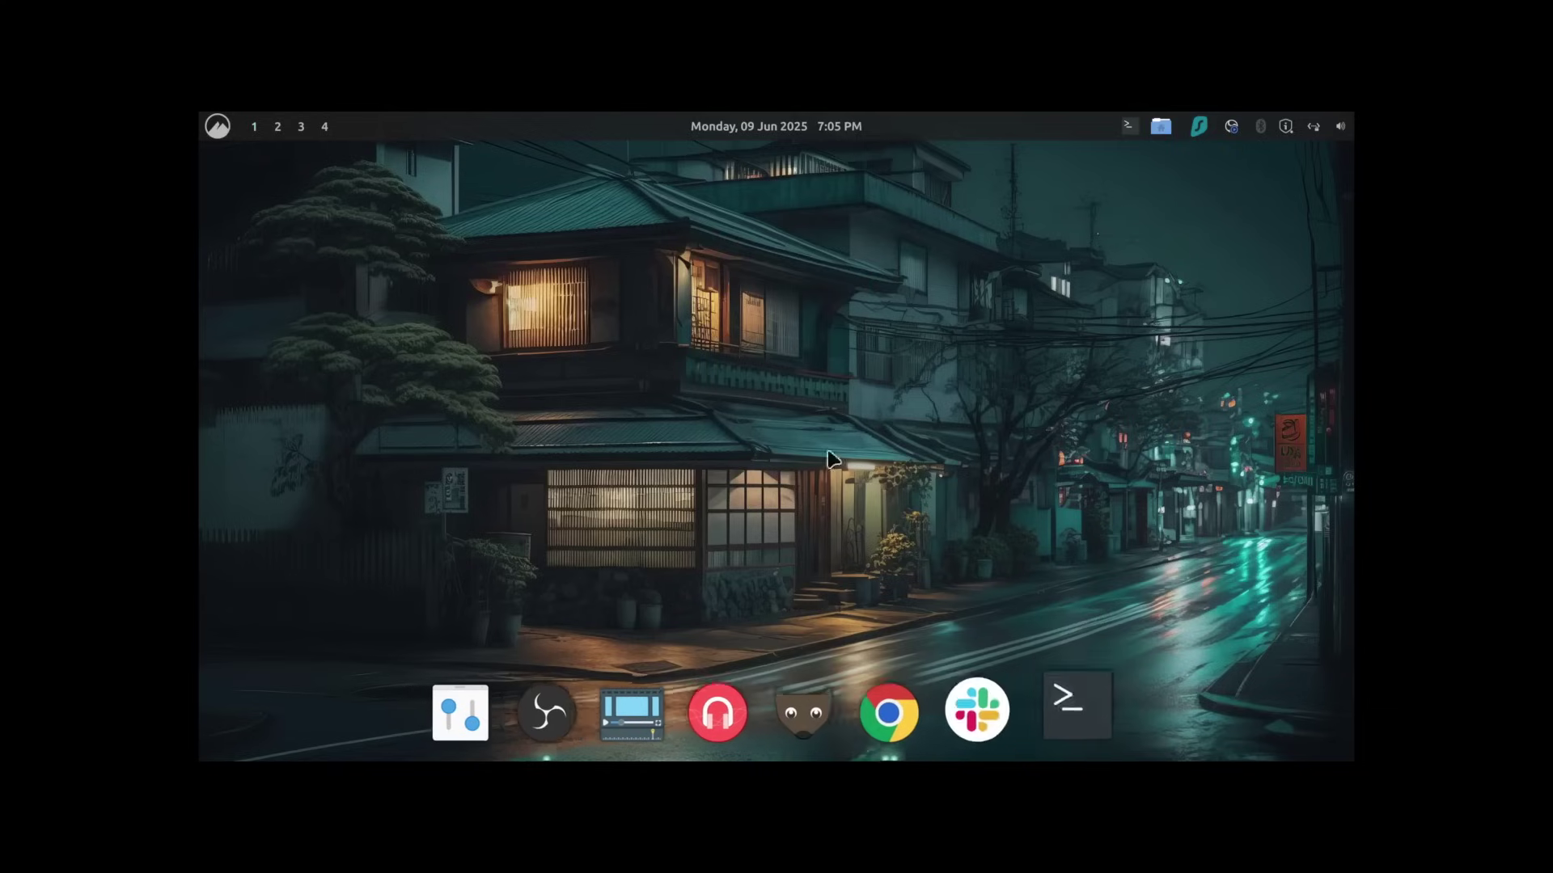
Browse the desktop background chooser from the desktop menu, then close it unchanged
{"action": "right_click", "coordinate": [594, 319]}
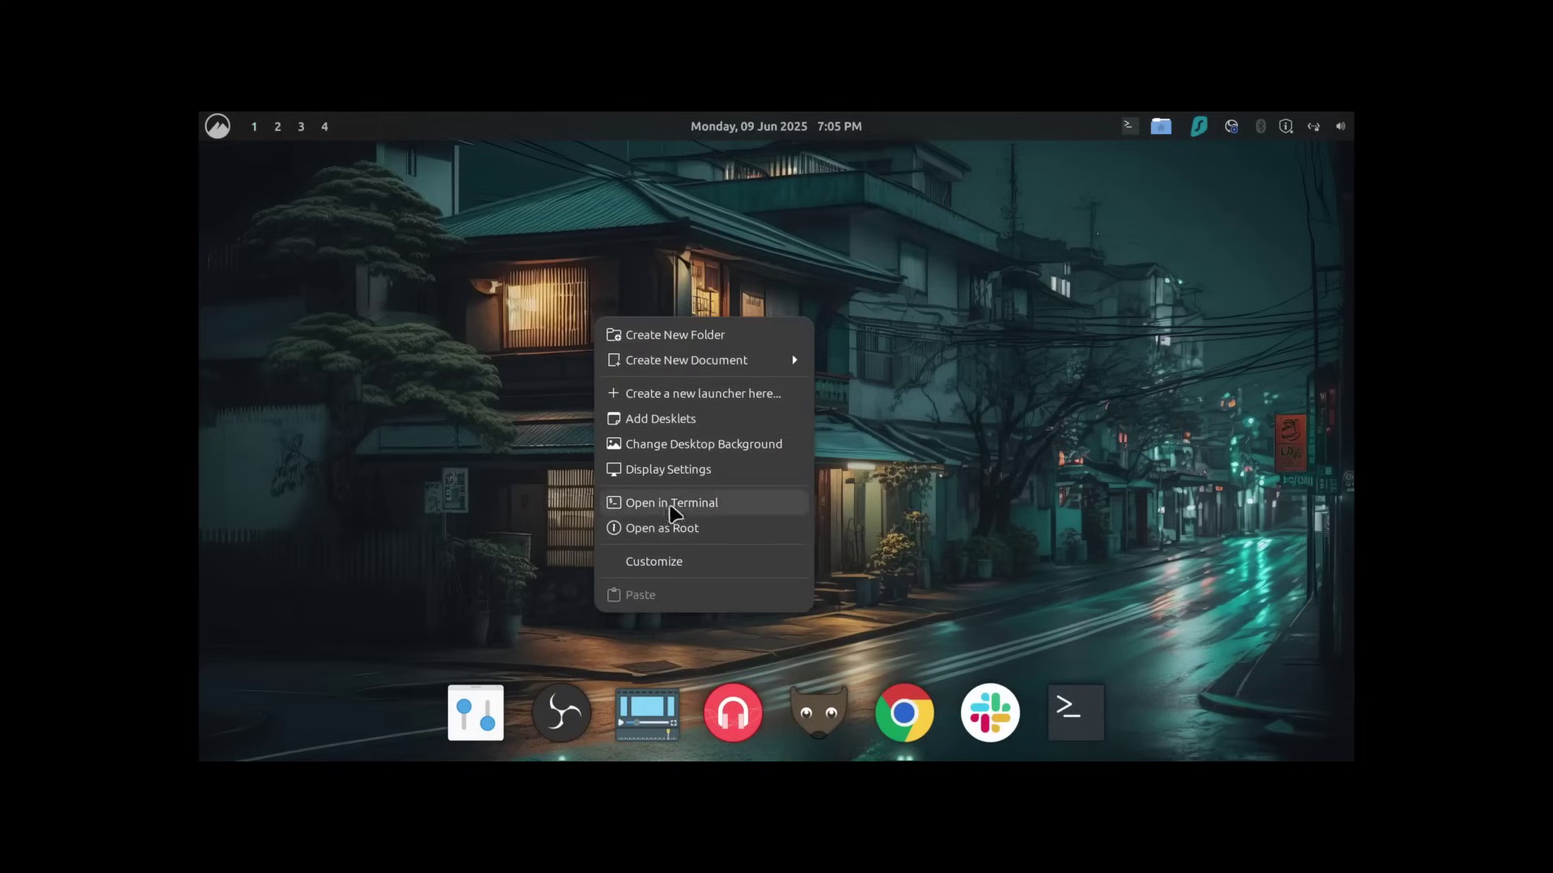
{"action": "left_click", "coordinate": [715, 451]}
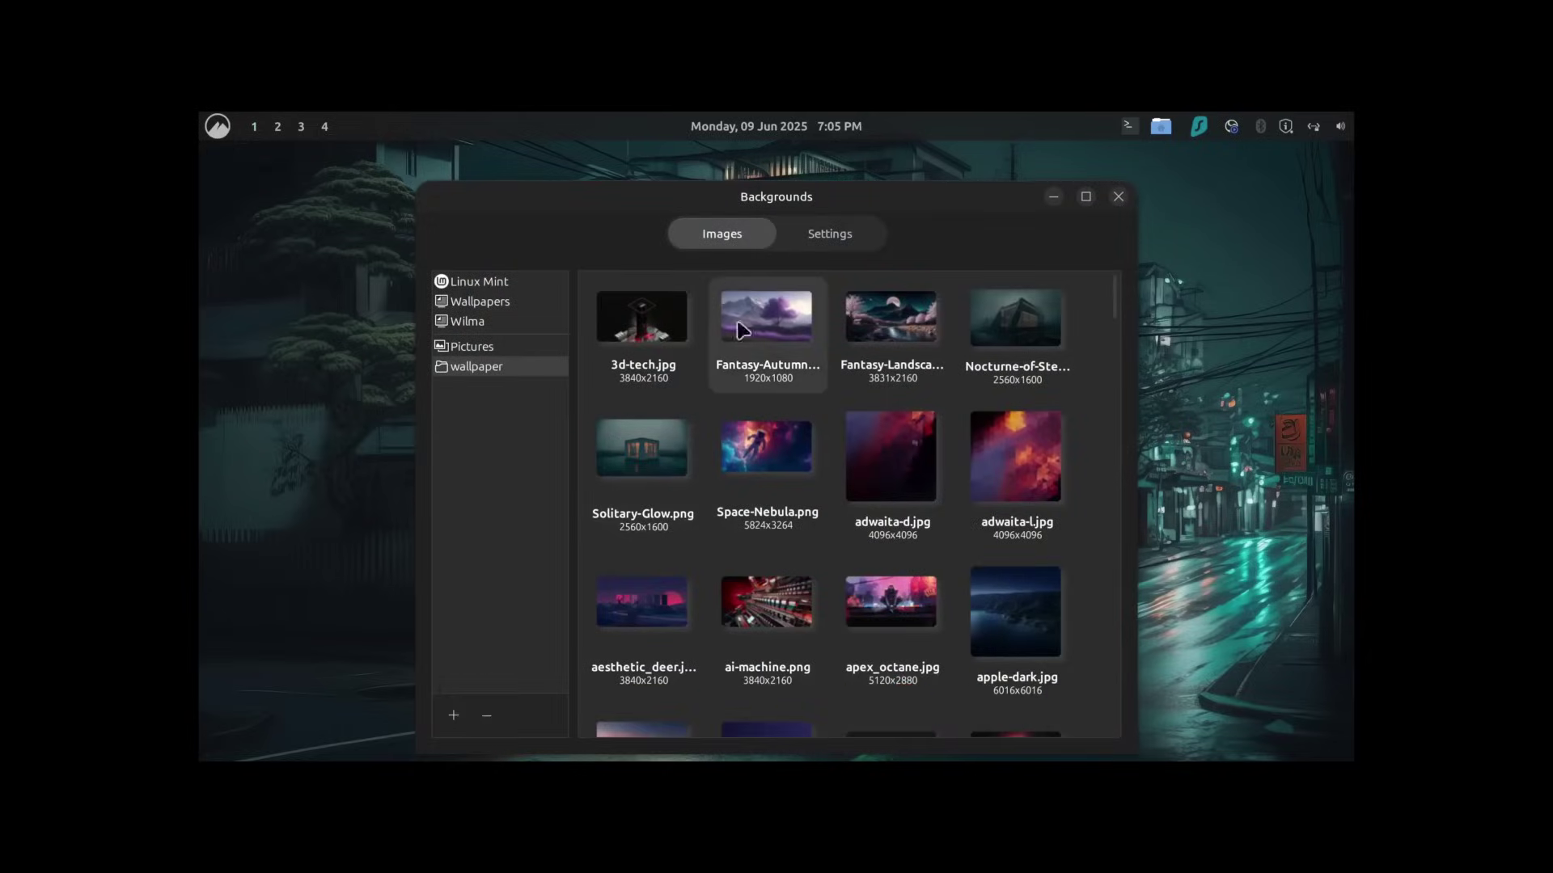
{"action": "left_click_drag", "start_coordinate": [798, 188], "coordinate": [810, 165]}
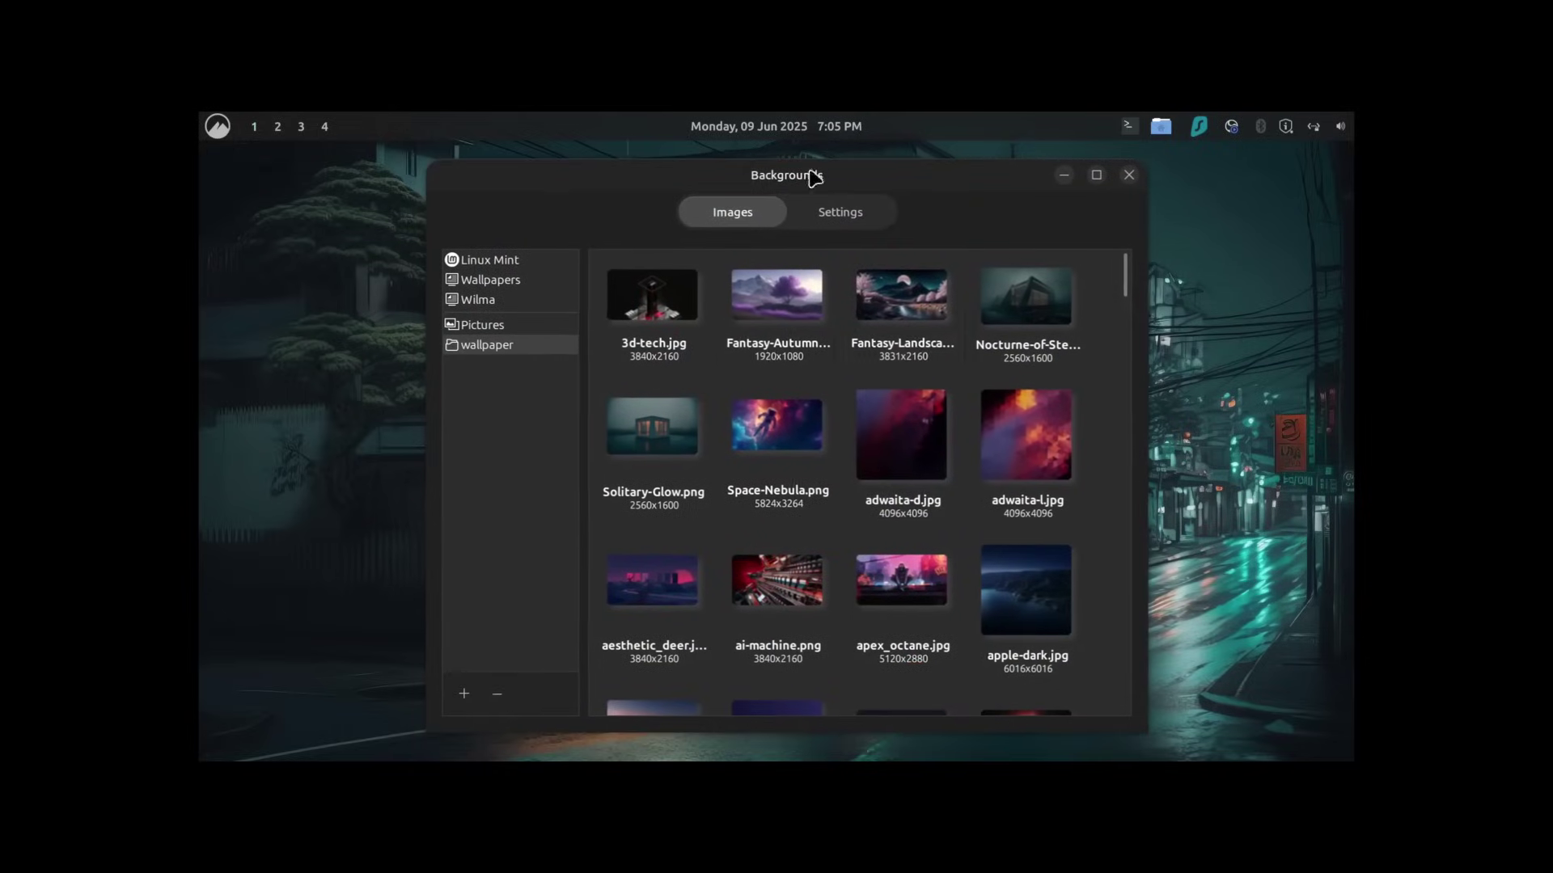
{"action": "scroll", "coordinate": [924, 376], "scroll_direction": "down", "scroll_amount": 2}
{"action": "scroll", "coordinate": [920, 376], "scroll_direction": "down", "scroll_amount": 10}
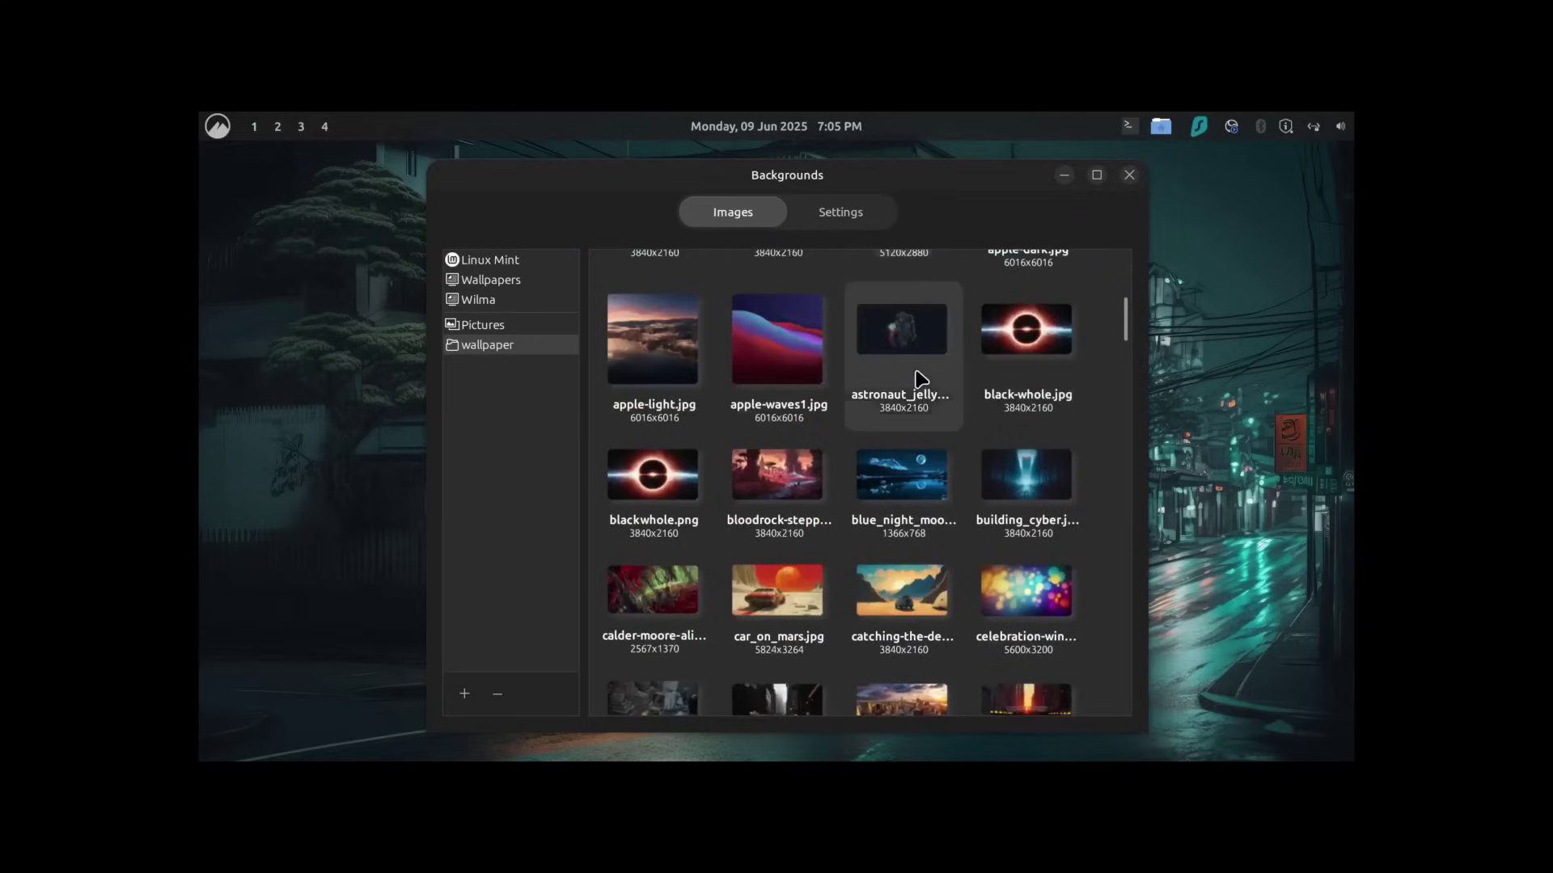
{"action": "key", "text": "alt+F4"}
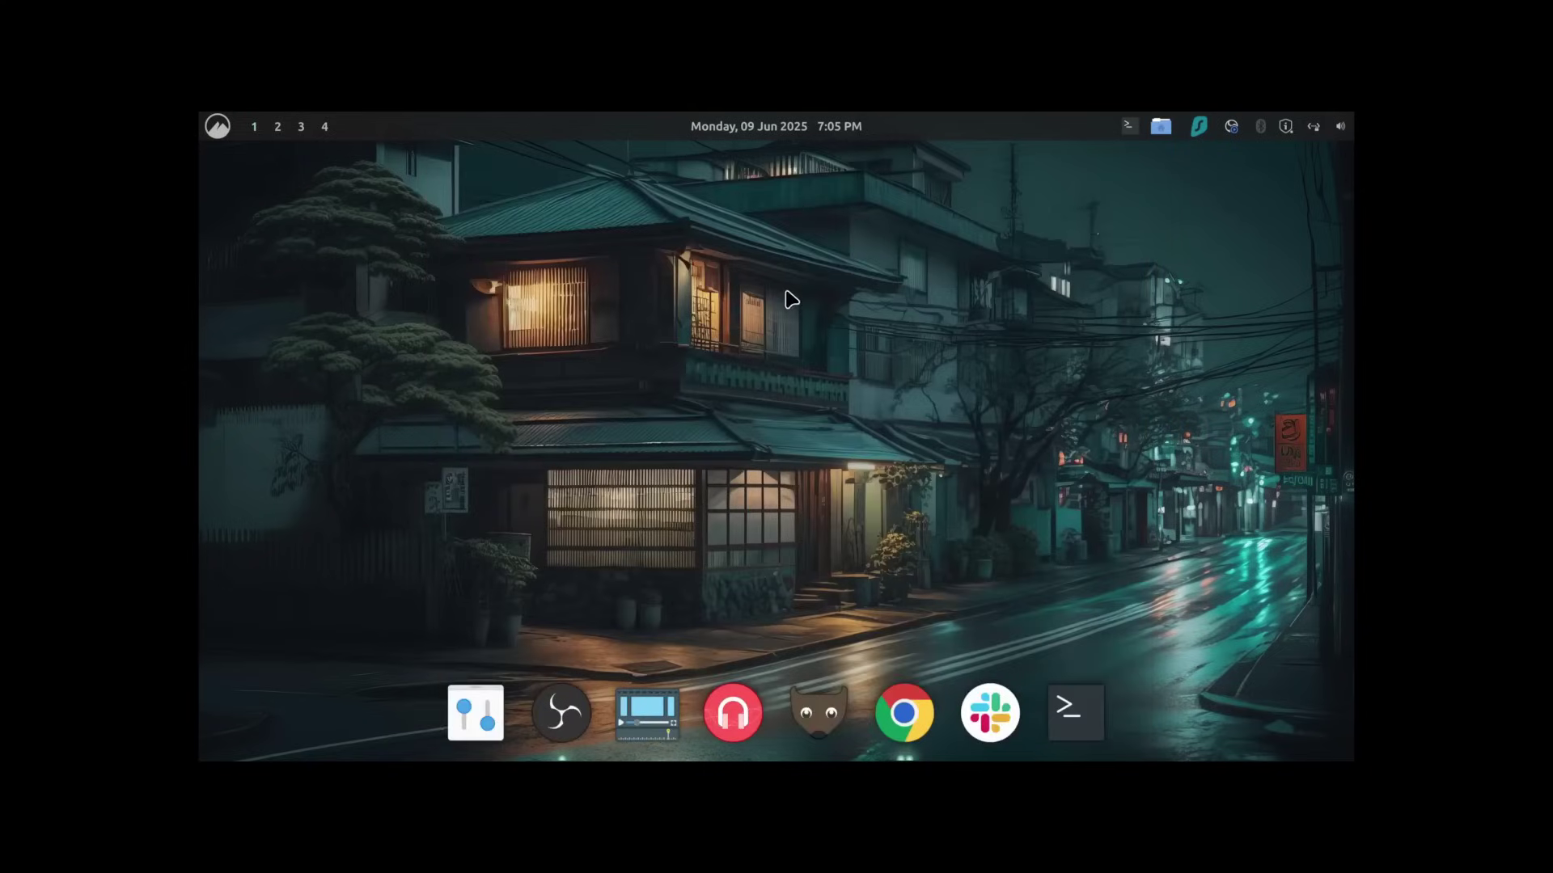
Cycle through workspaces 2, 3 and 4, then return to workspace 1
{"action": "left_click", "coordinate": [281, 129]}
{"action": "left_click", "coordinate": [301, 127]}
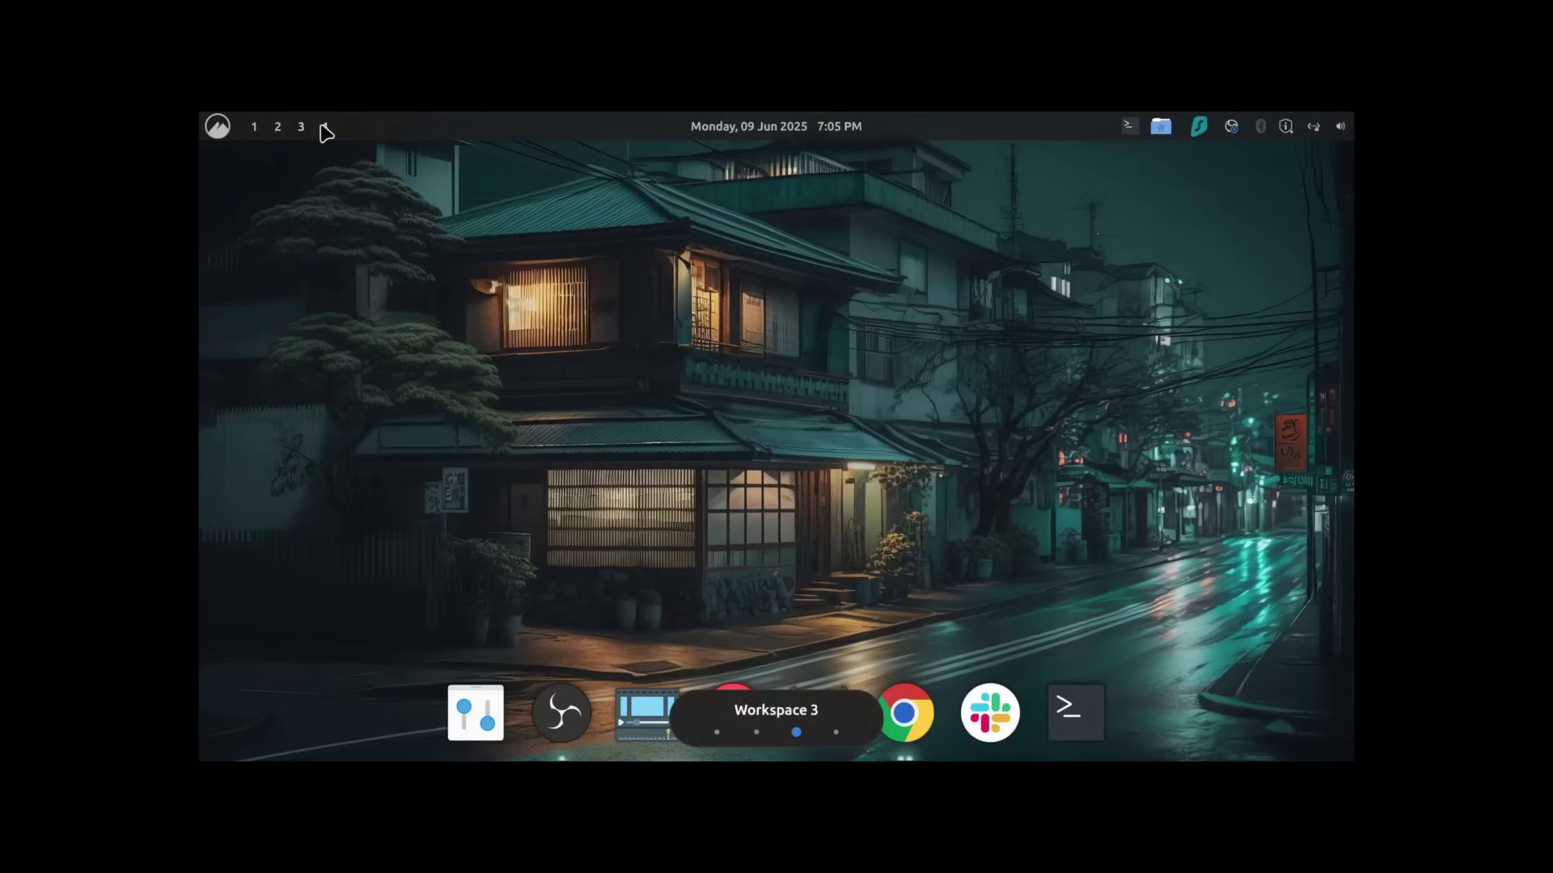
{"action": "left_click", "coordinate": [324, 127]}
{"action": "left_click", "coordinate": [302, 128]}
{"action": "left_click", "coordinate": [277, 127]}
{"action": "left_click", "coordinate": [254, 127]}
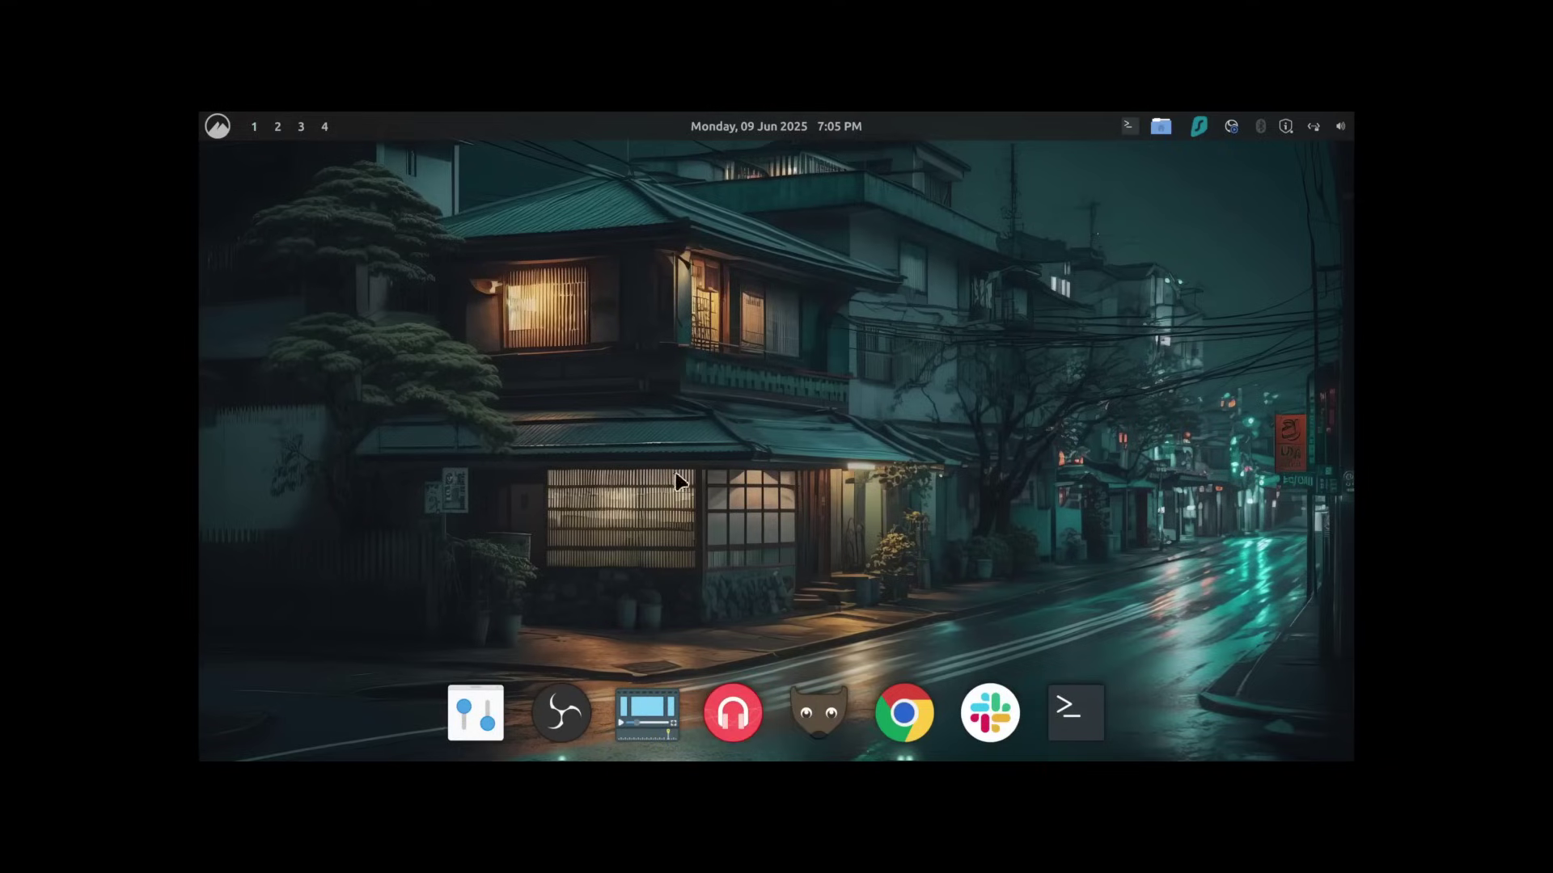
Review the Plank dock preferences for hiding, items and docklets without changing anything
{"action": "right_click", "coordinate": [715, 705]}
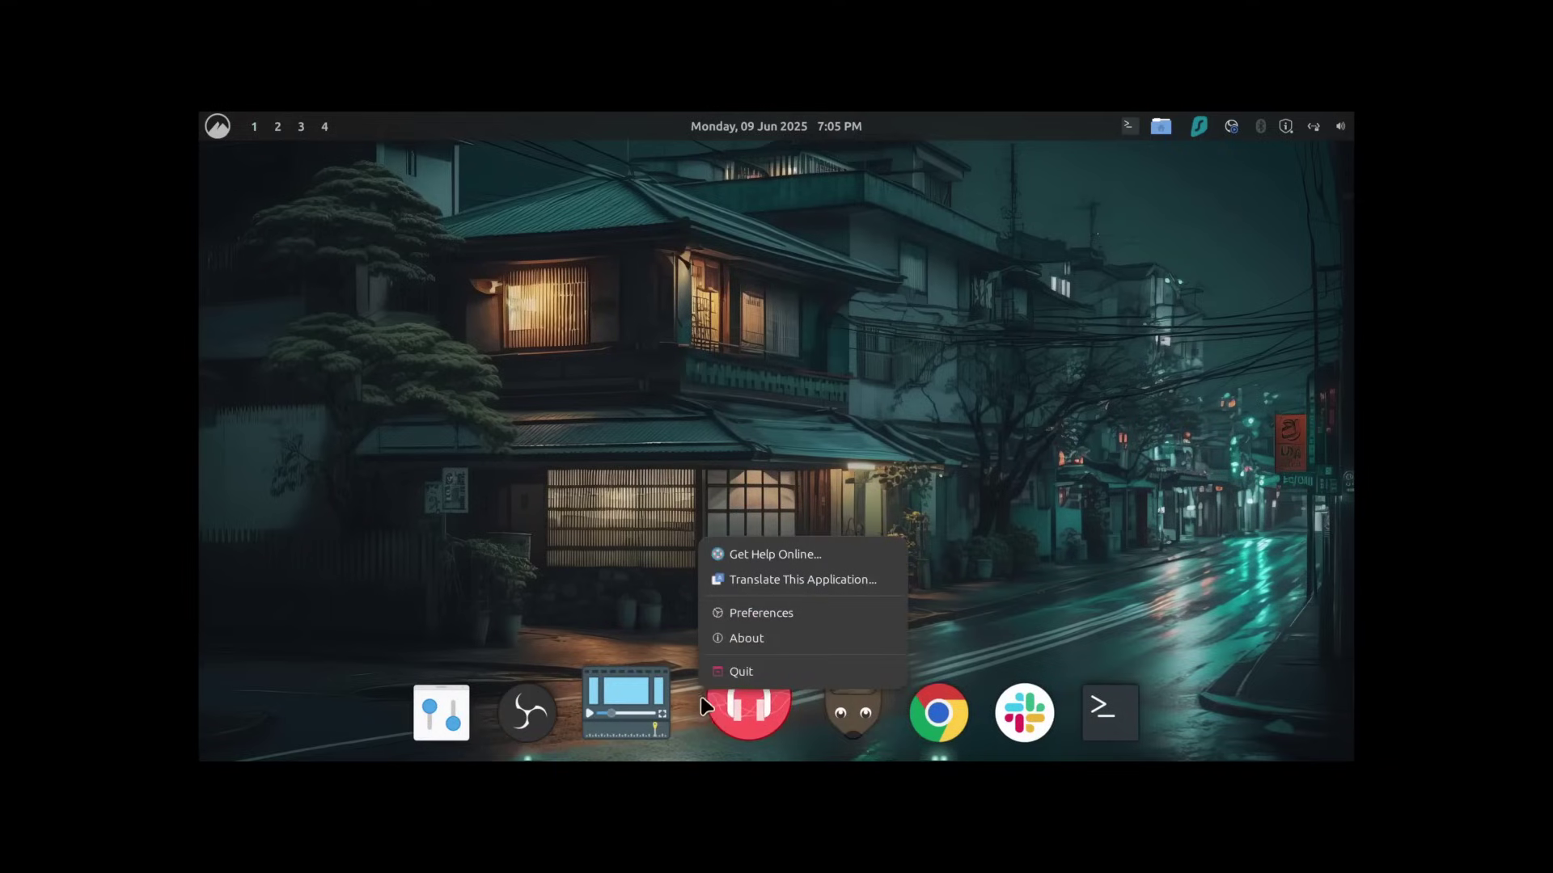
{"action": "left_click", "coordinate": [761, 613]}
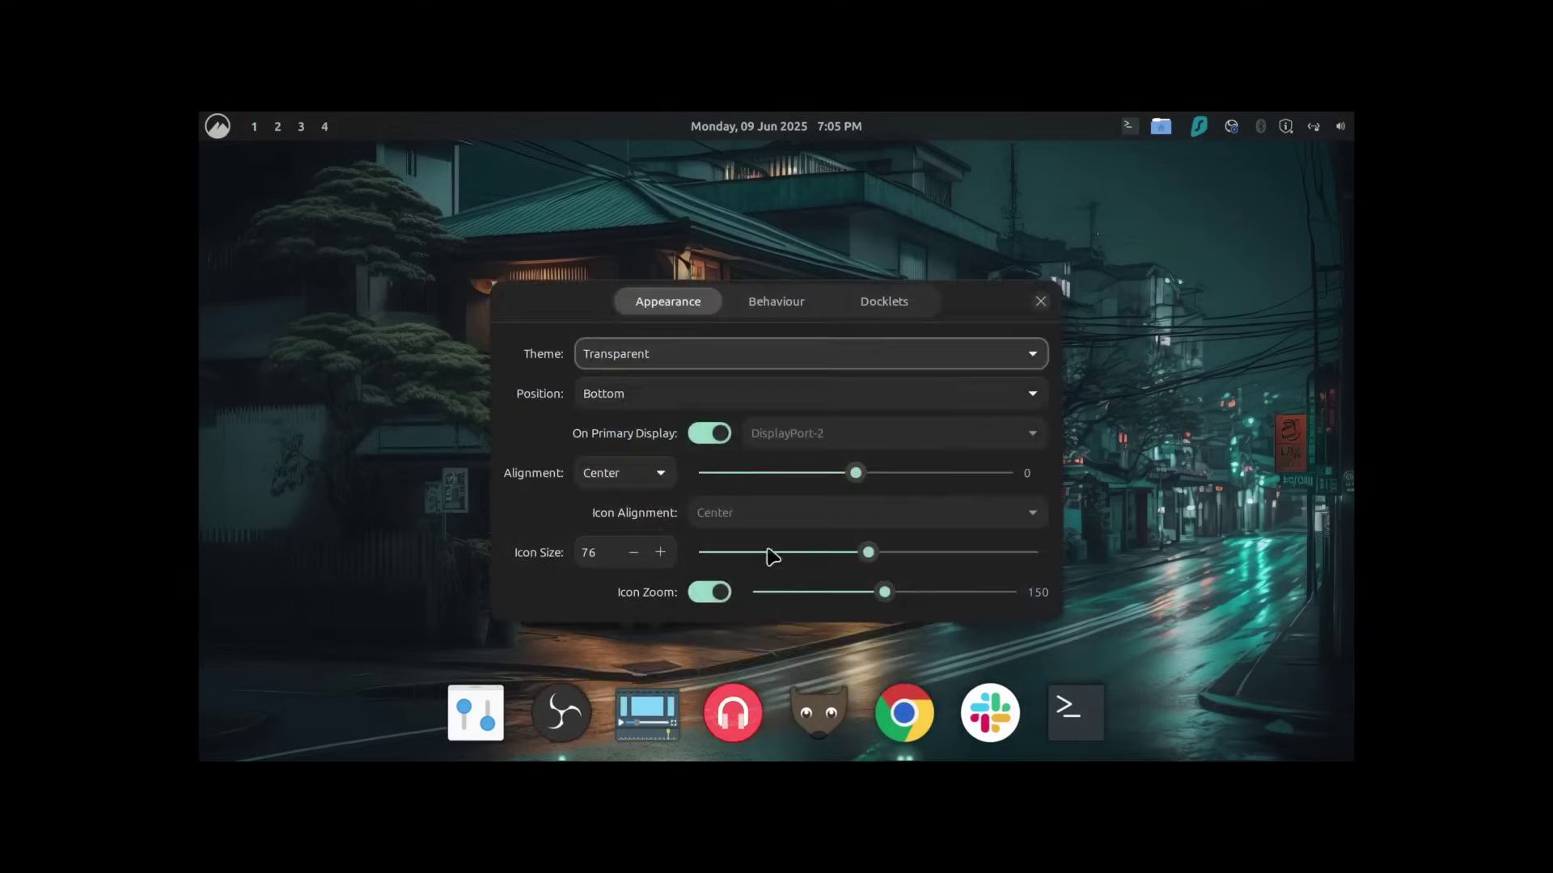
{"action": "left_click", "coordinate": [758, 311]}
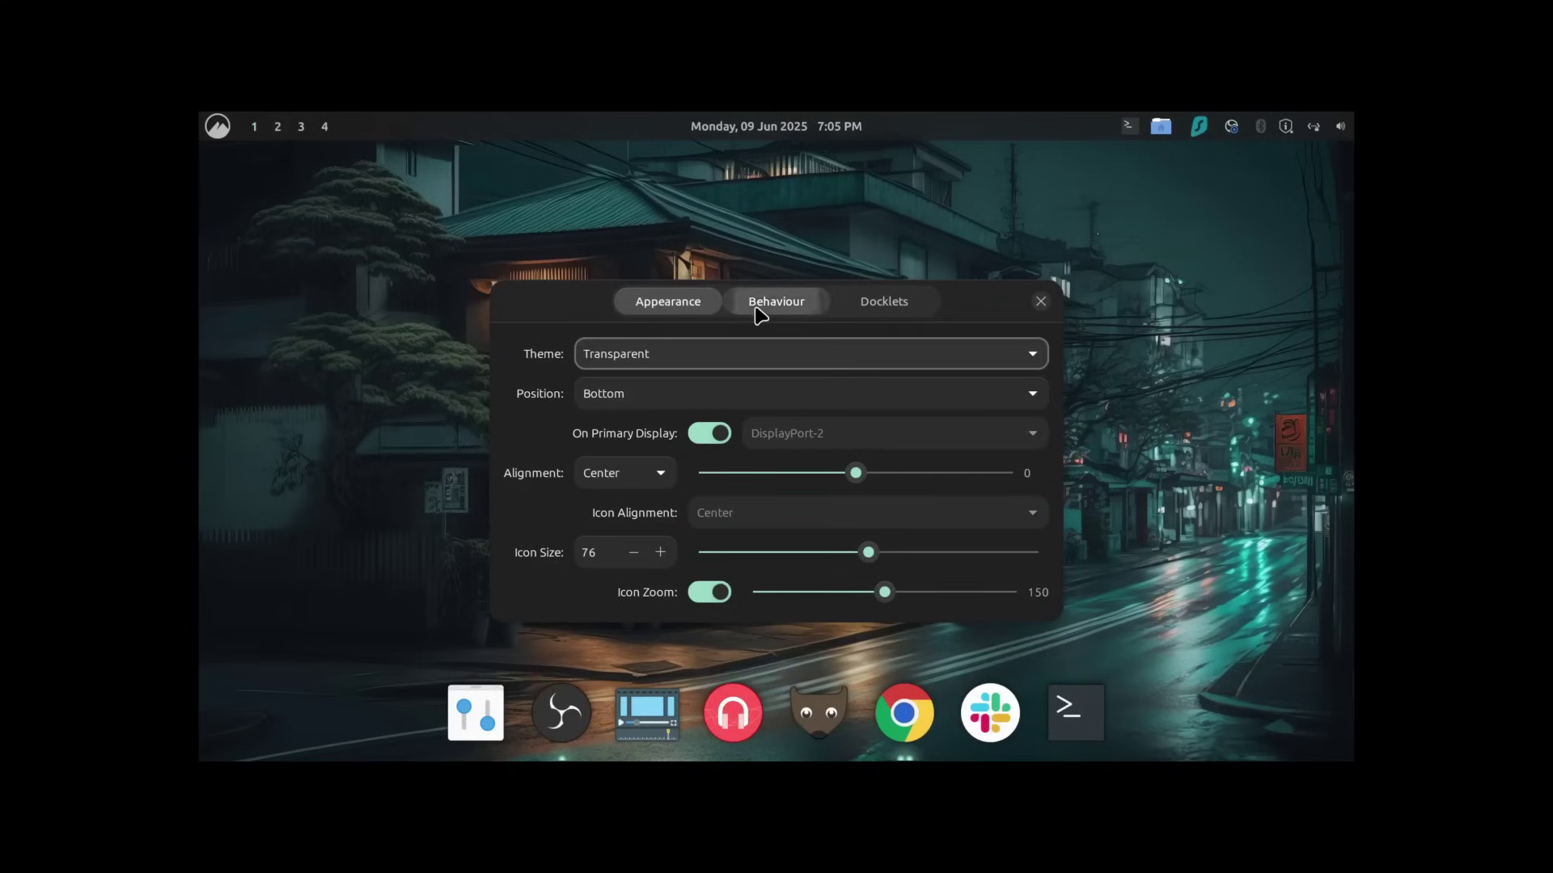
{"action": "left_click", "coordinate": [849, 302]}
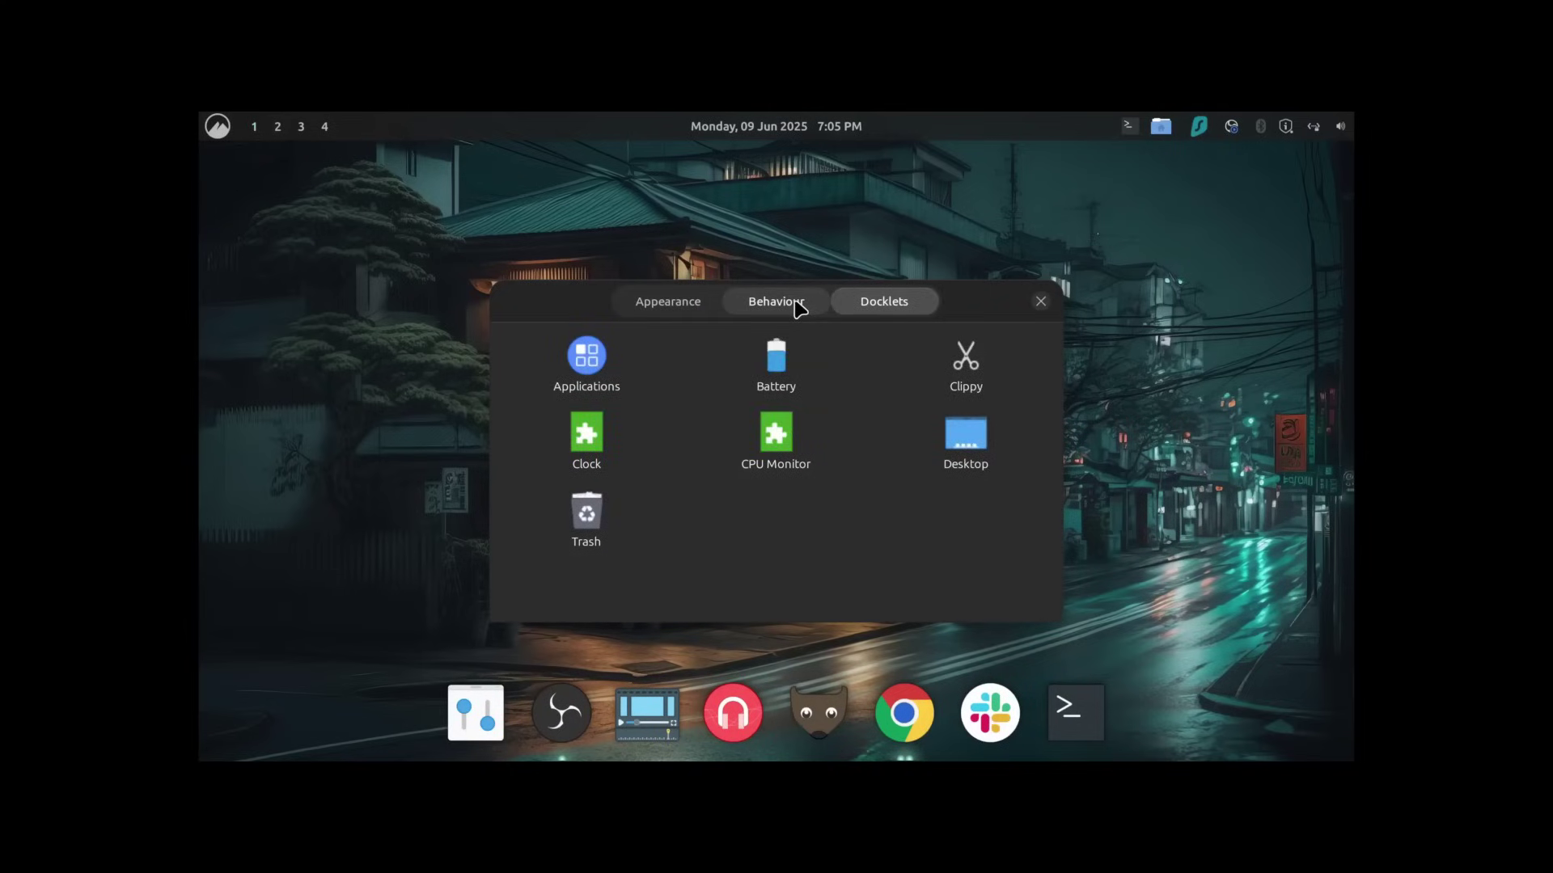
{"action": "left_click", "coordinate": [796, 306]}
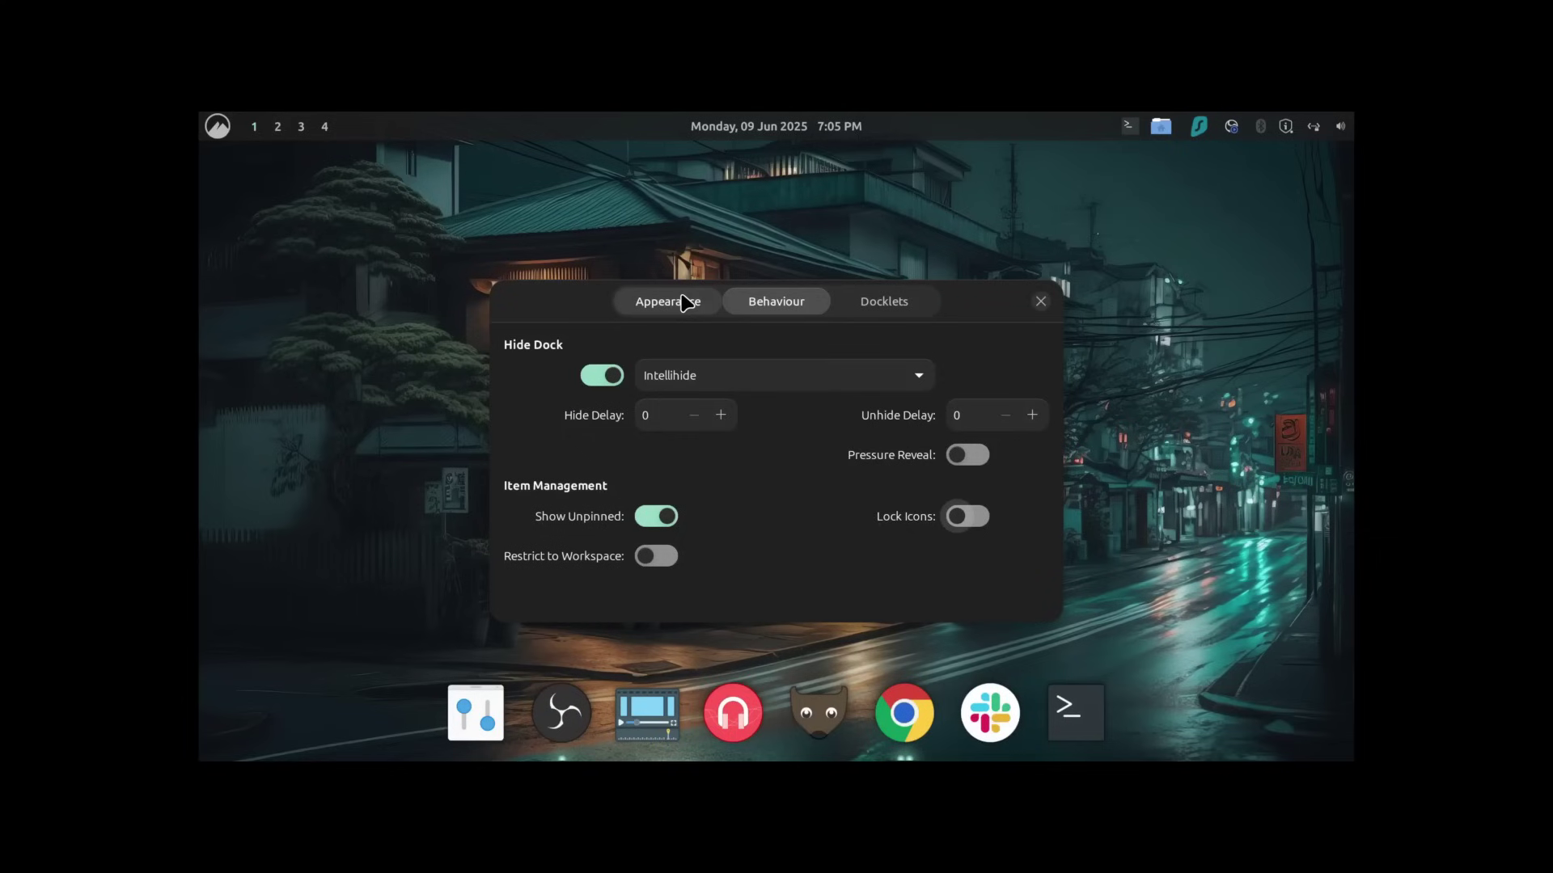
{"action": "key", "text": "Escape"}
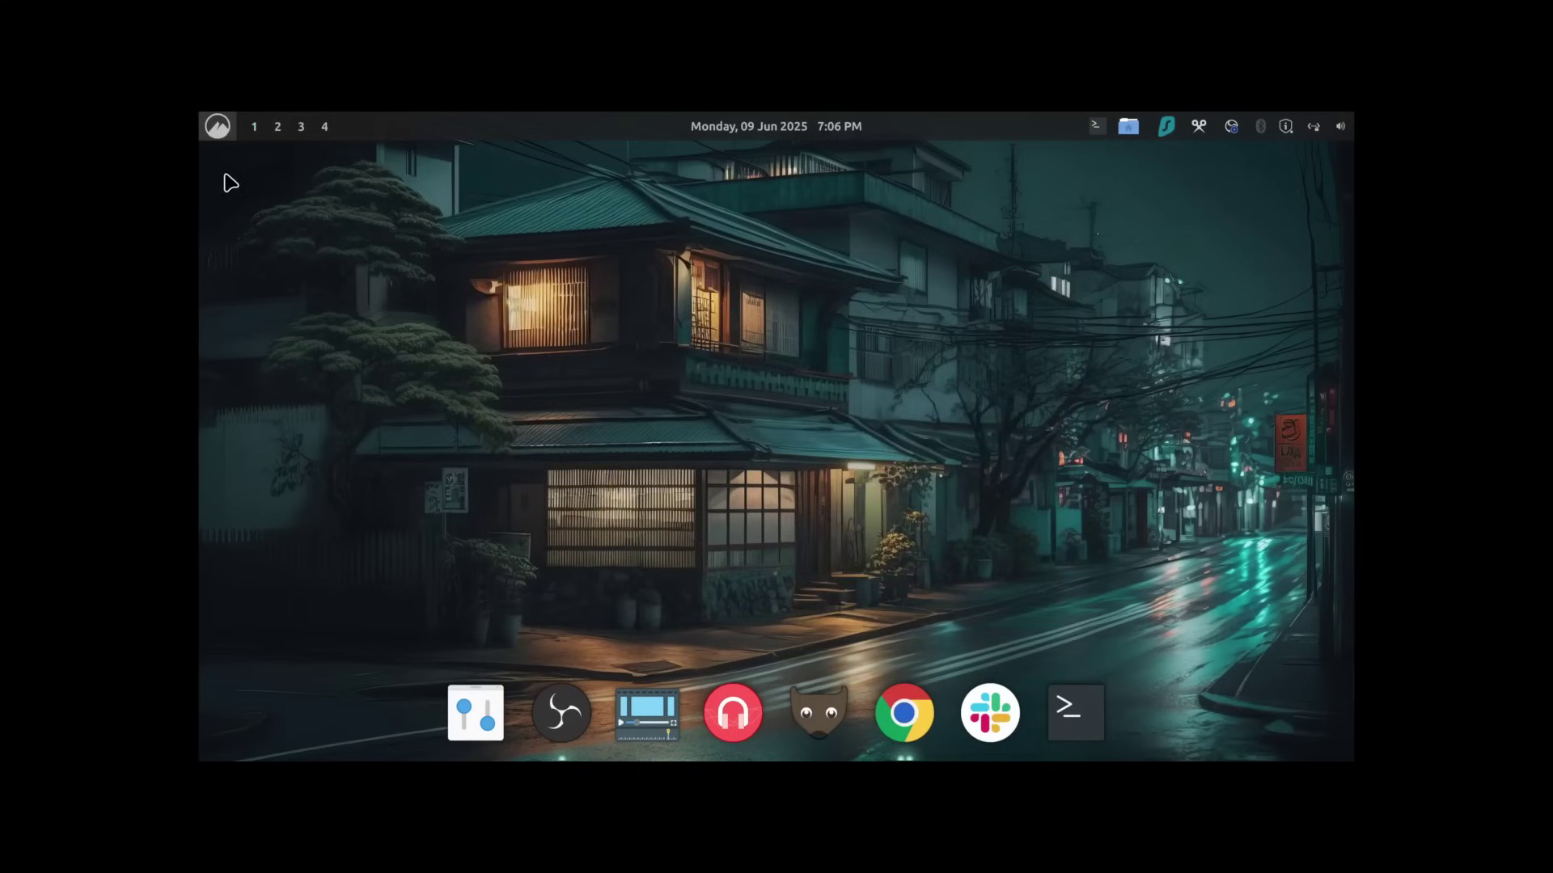
Scroll through All applications in Cinnamenu and launch Themes
{"action": "key", "text": "super"}
{"action": "mouse_move", "coordinate": [323, 200]}
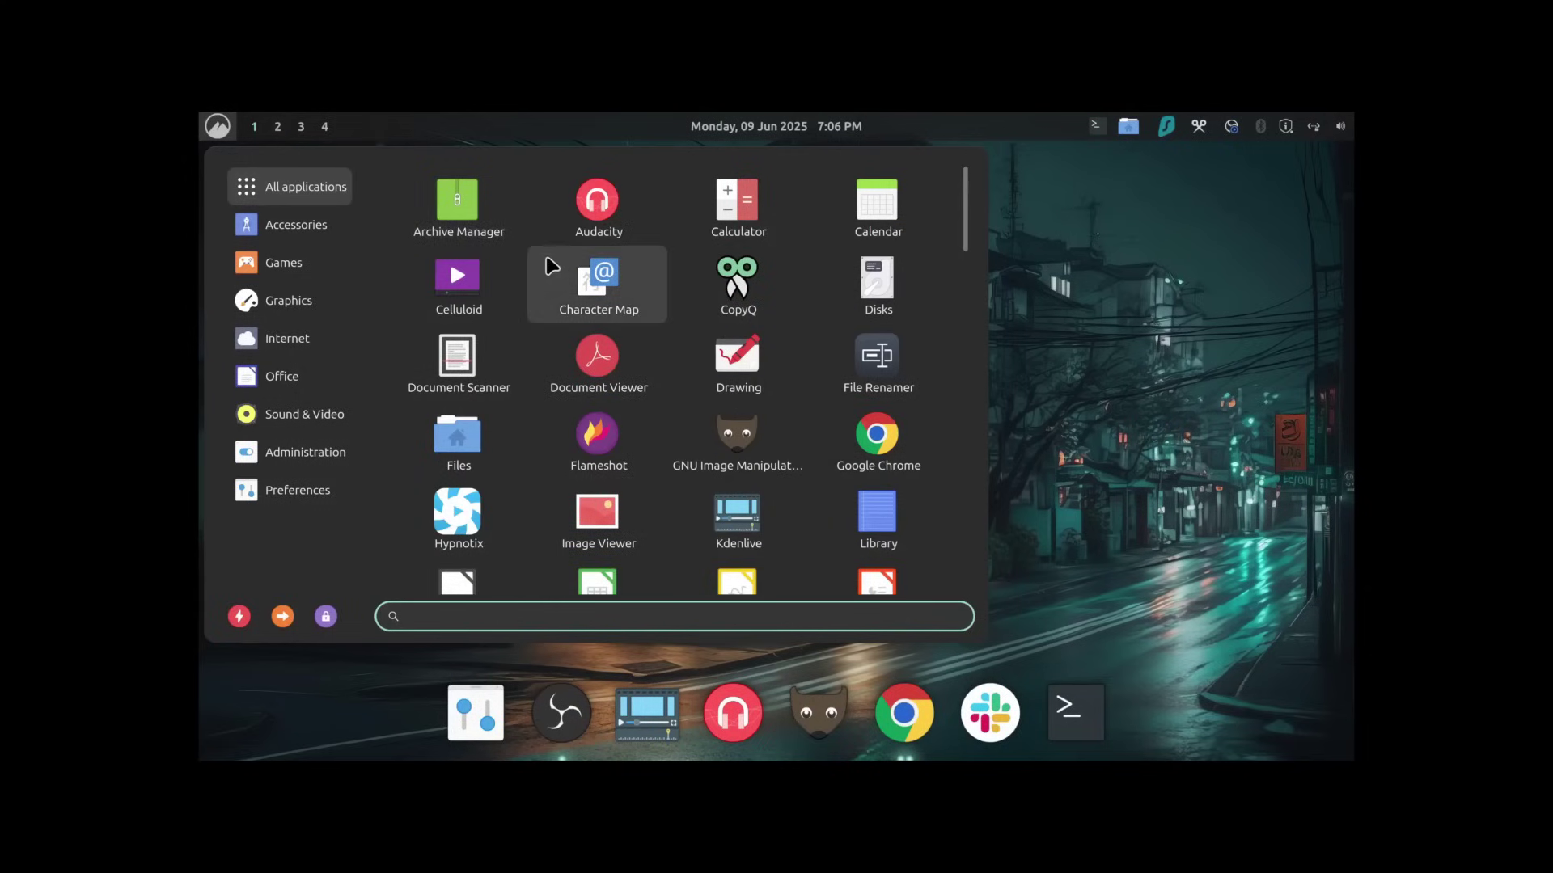
{"action": "scroll", "coordinate": [557, 267], "scroll_direction": "down", "scroll_amount": 10}
{"action": "scroll", "coordinate": [566, 268], "scroll_direction": "up", "scroll_amount": 10}
{"action": "scroll", "coordinate": [566, 268], "scroll_direction": "down", "scroll_amount": 8}
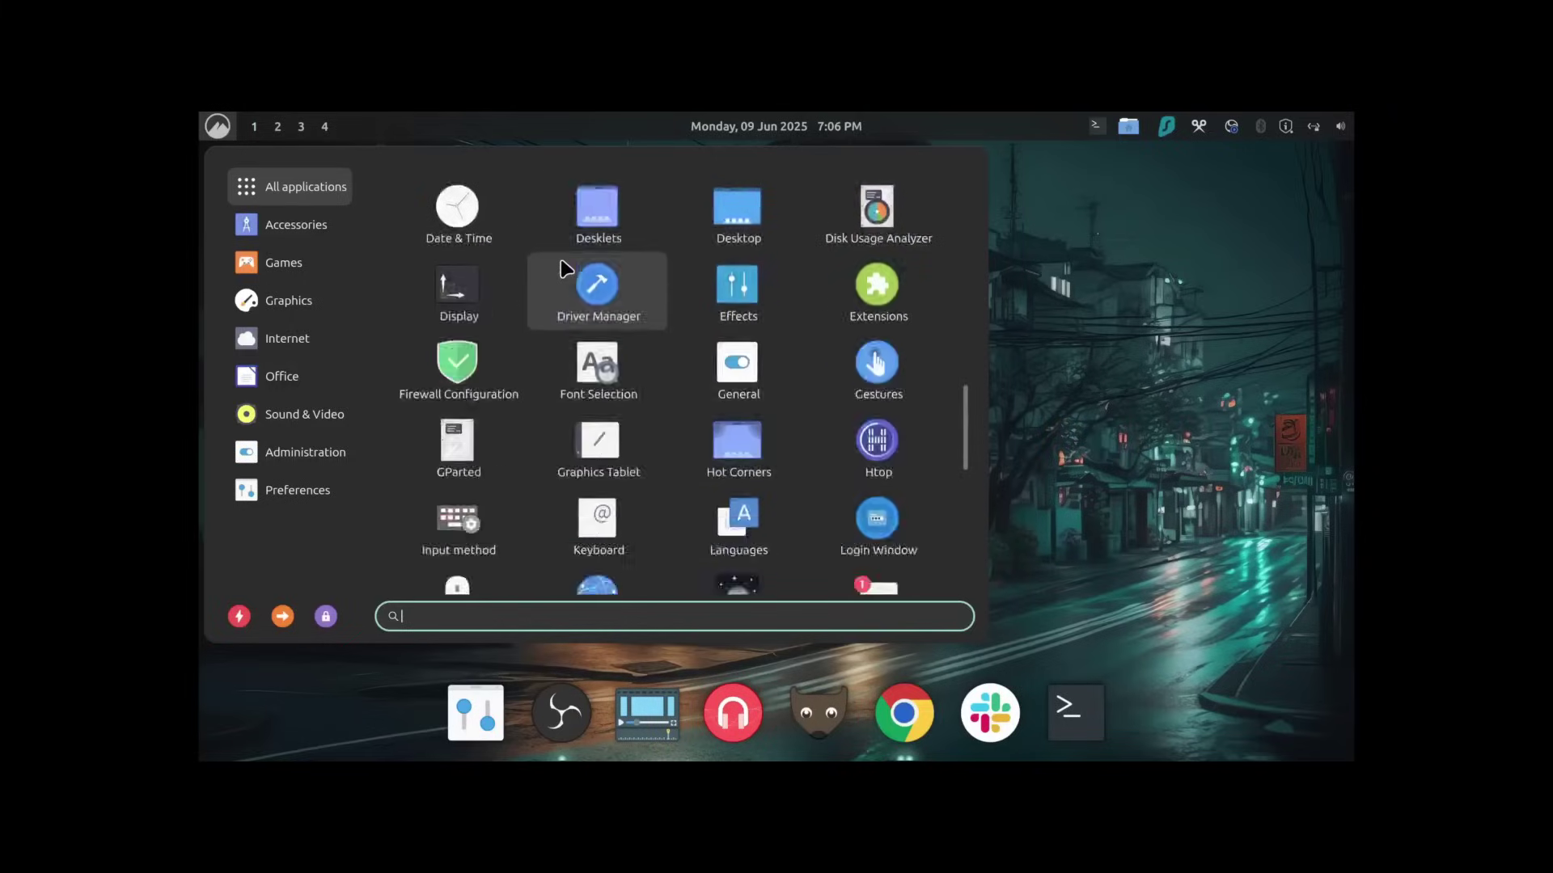
{"action": "scroll", "coordinate": [564, 269], "scroll_direction": "down", "scroll_amount": 5}
{"action": "scroll", "coordinate": [564, 268], "scroll_direction": "up", "scroll_amount": 10}
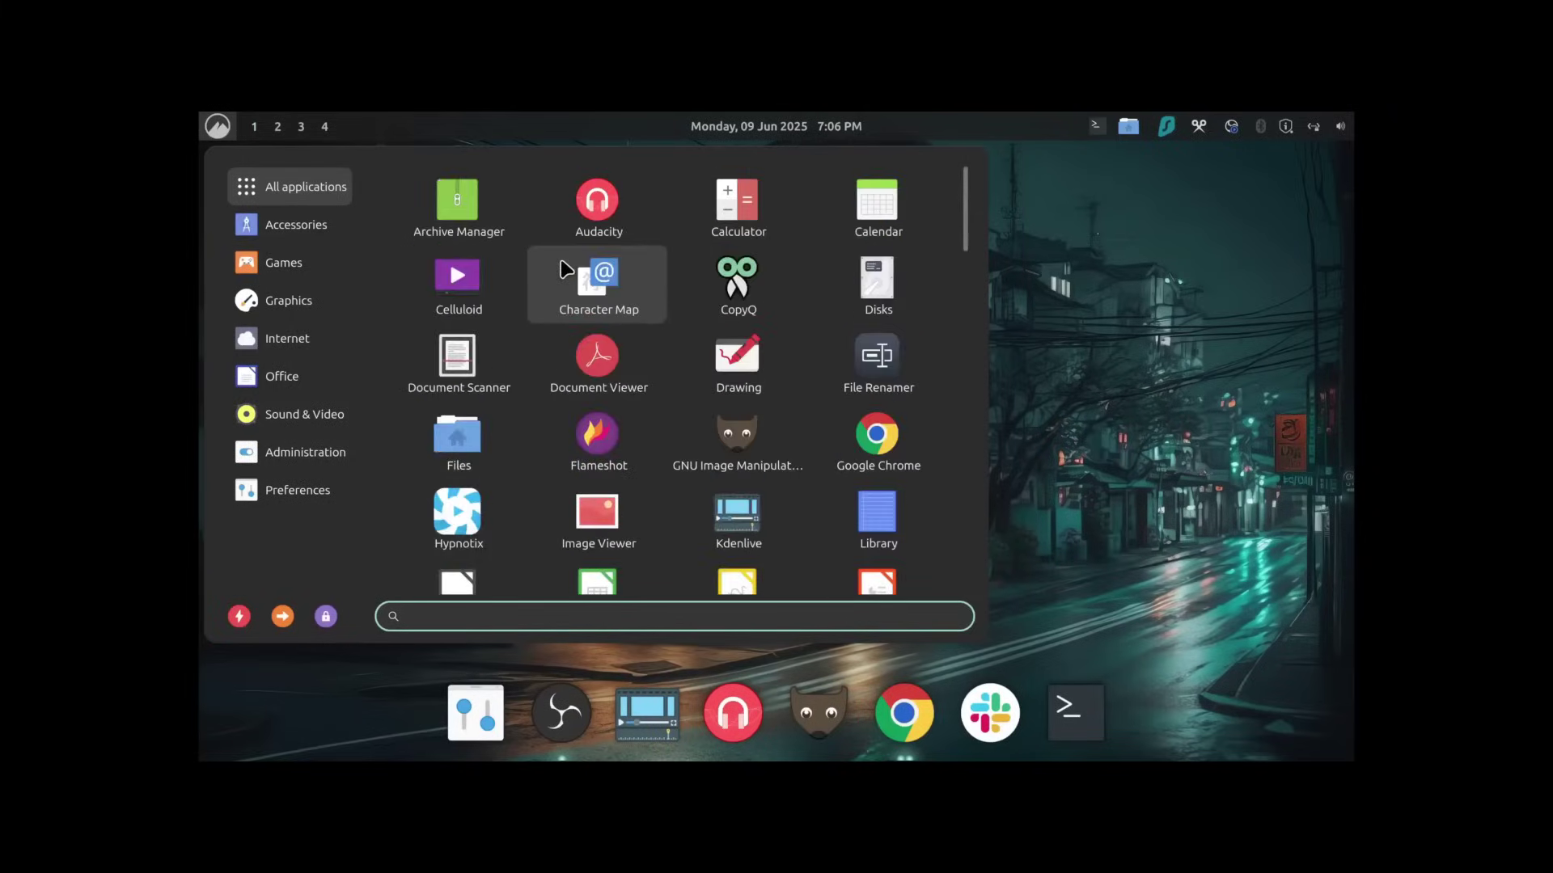
{"action": "scroll", "coordinate": [646, 288], "scroll_direction": "down", "scroll_amount": 10}
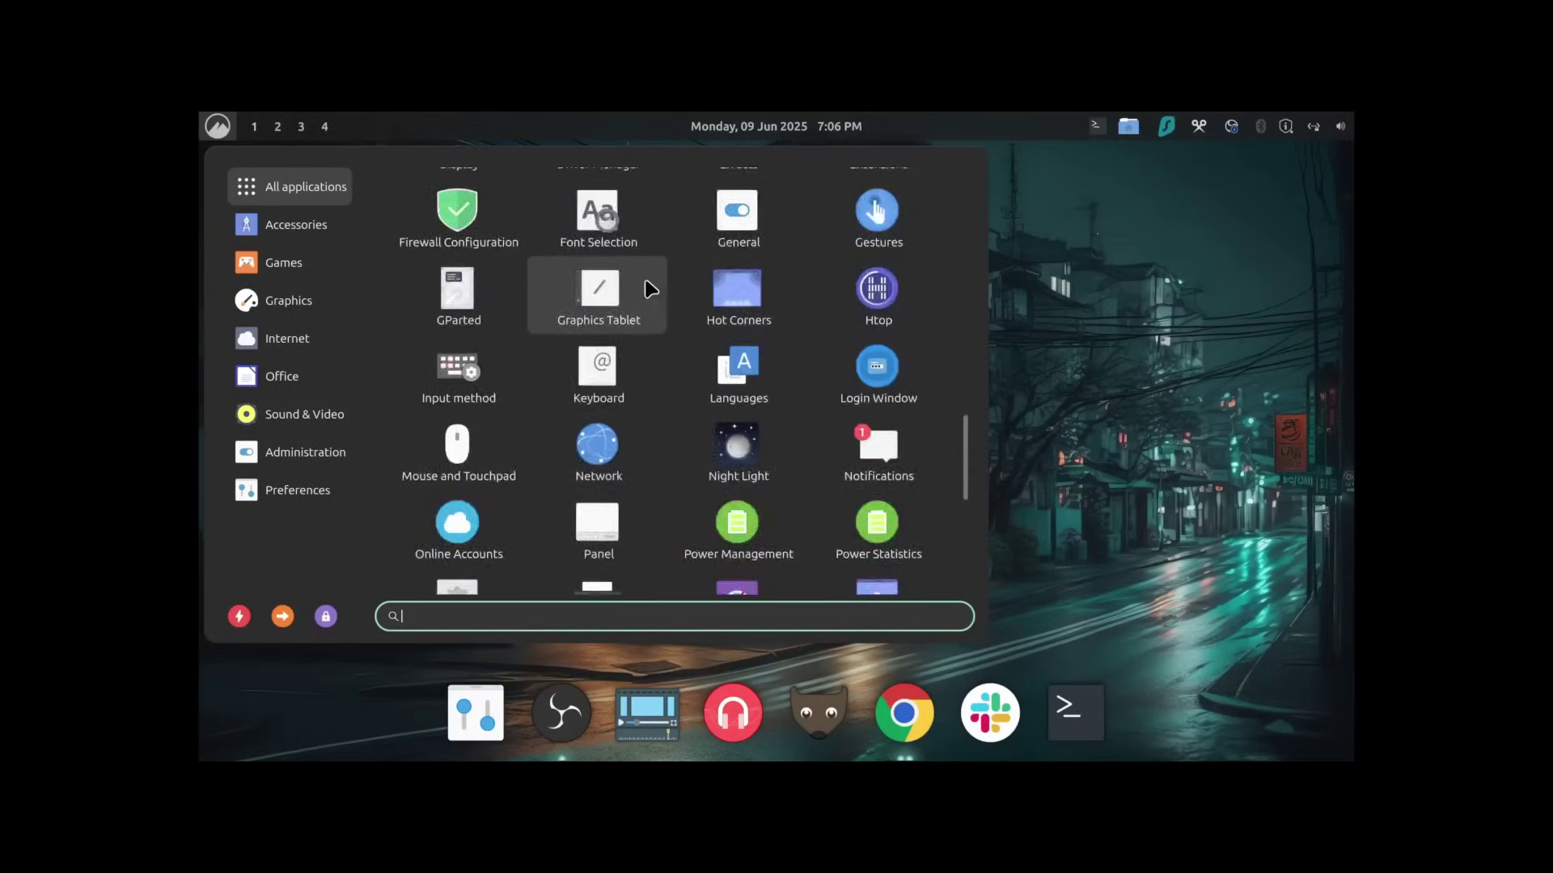
{"action": "left_click", "coordinate": [719, 385]}
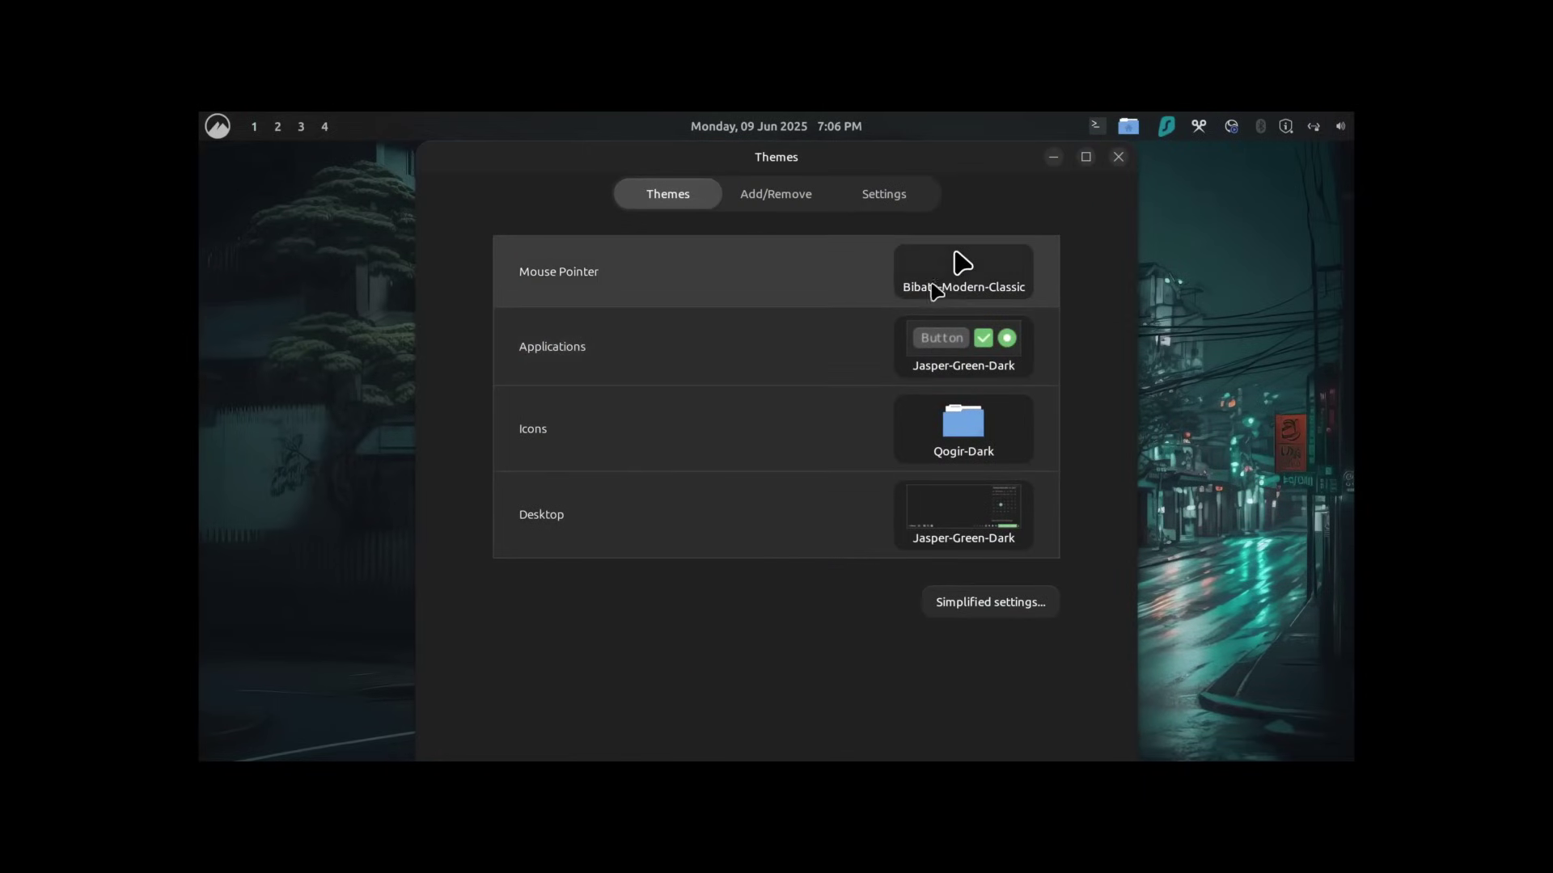
View the application themes leaving Jasper-Green-Dark selected, then view the icon themes
{"action": "left_click", "coordinate": [948, 348]}
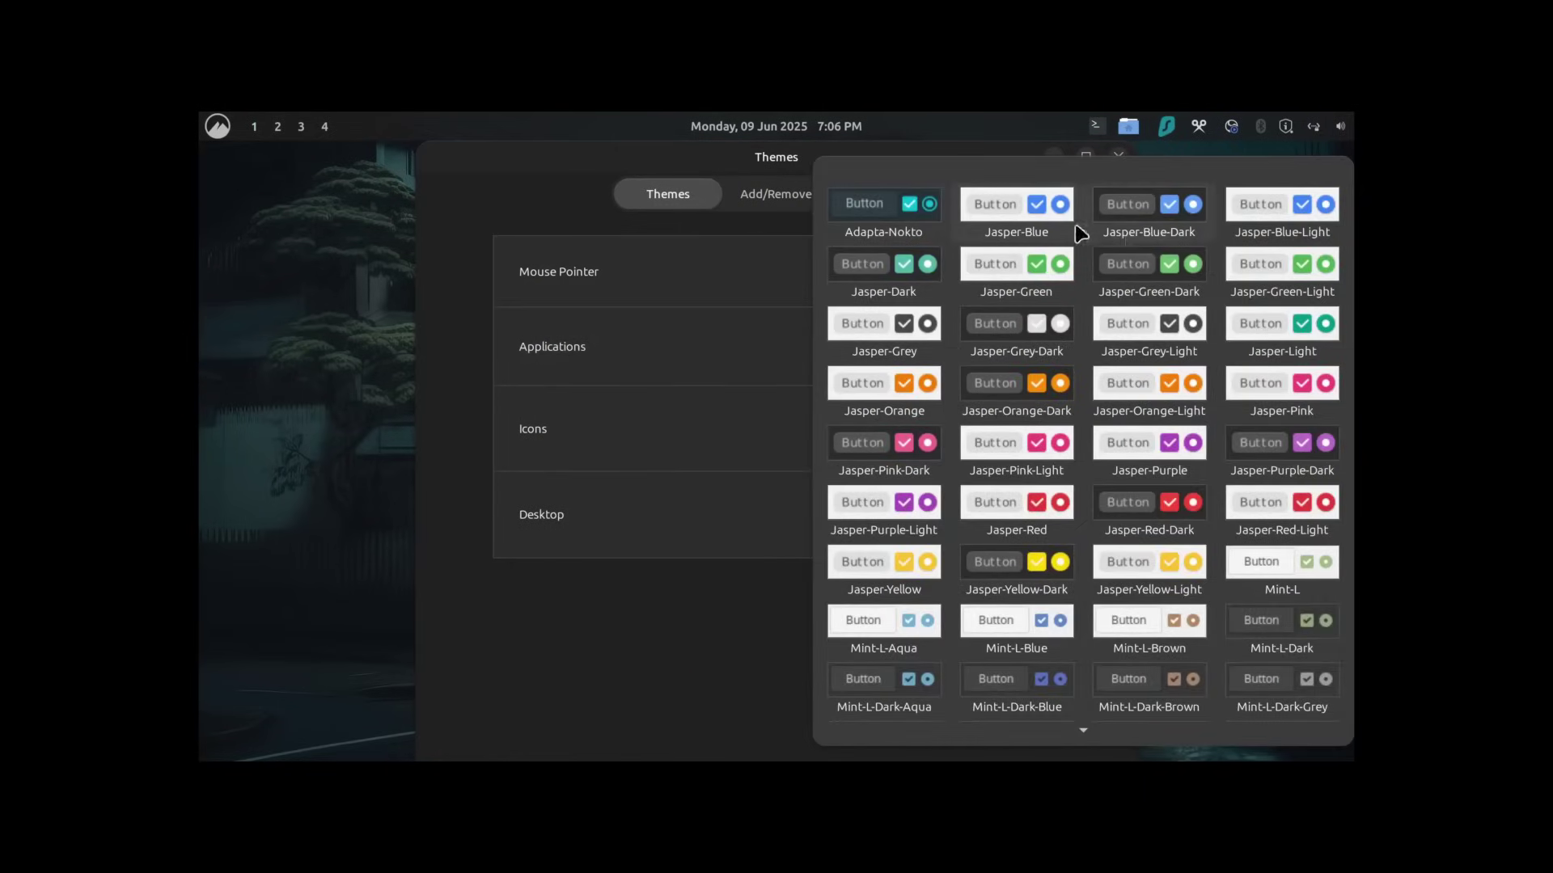
{"action": "left_click", "coordinate": [779, 618]}
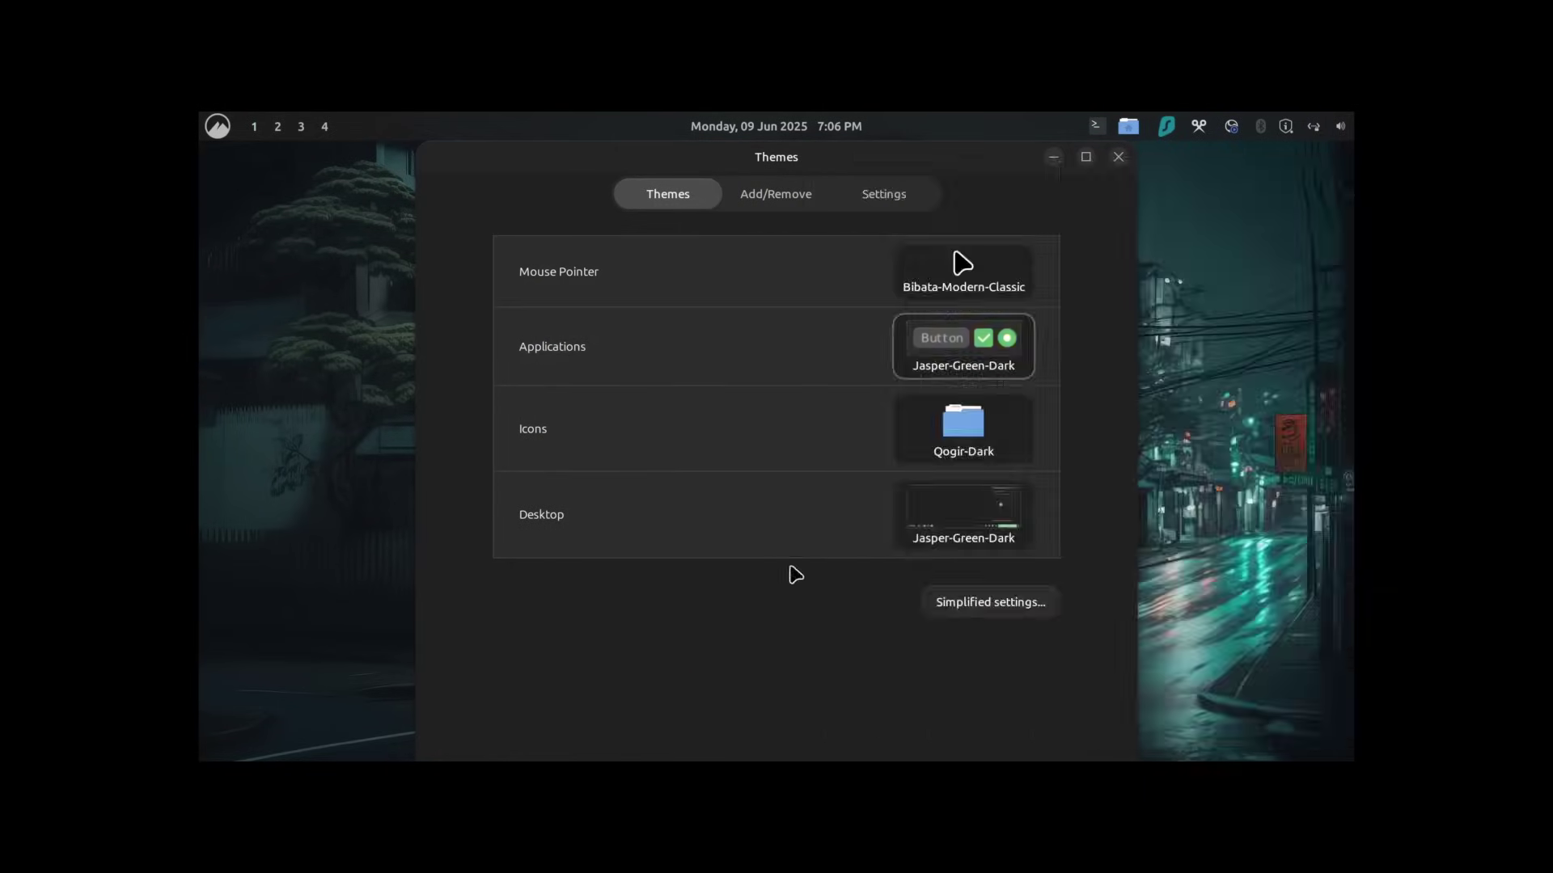
{"action": "left_click", "coordinate": [920, 455]}
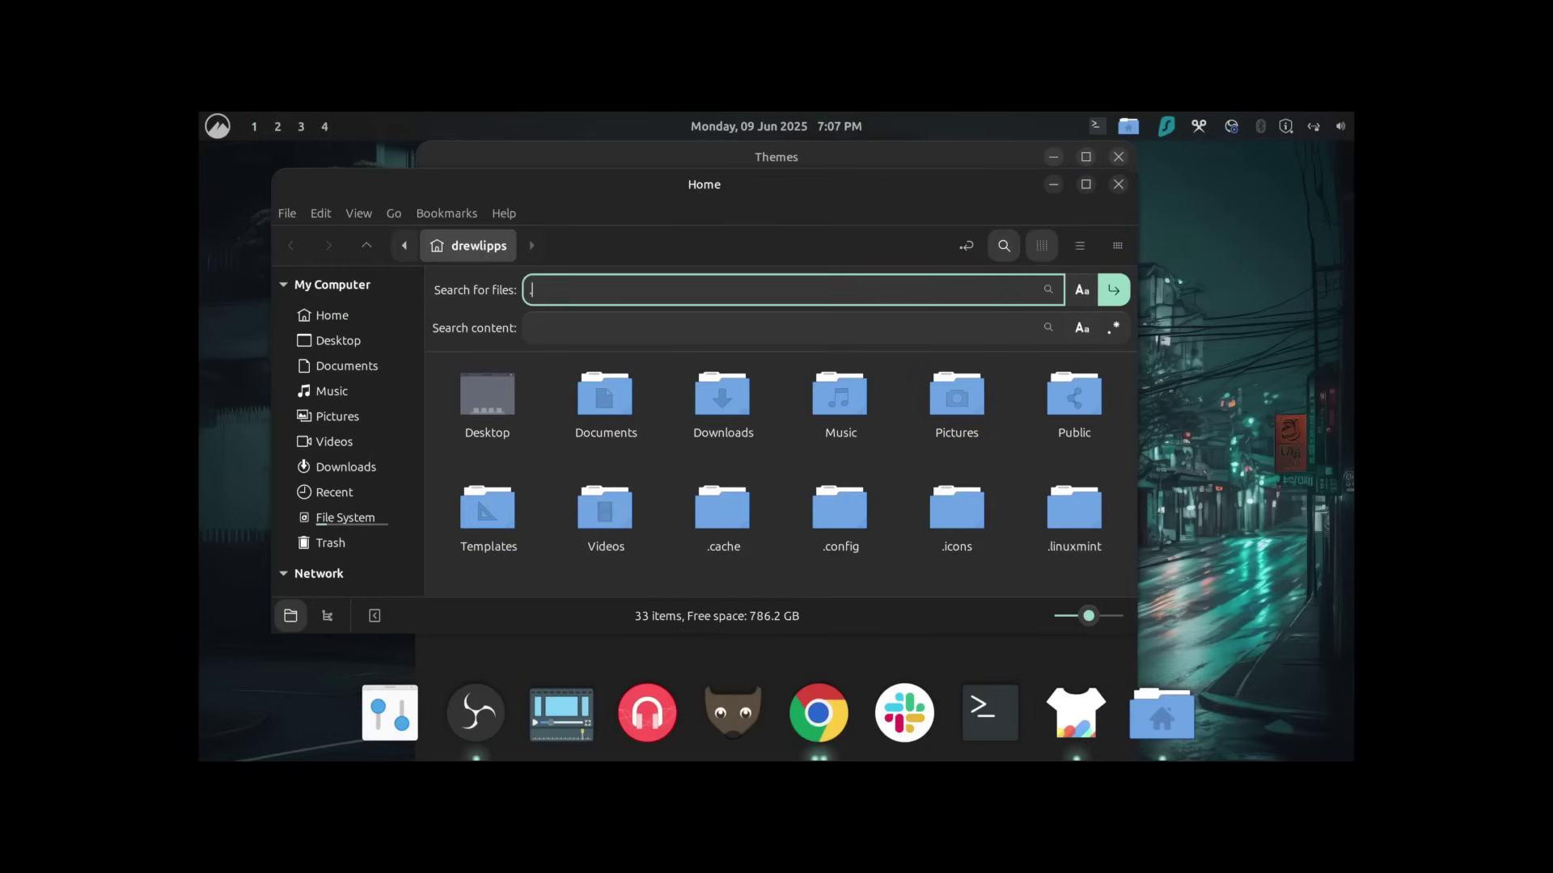
Search Home for the hidden .icons folder and open it, then find and open .themes
{"action": "type", "text": "ns"}
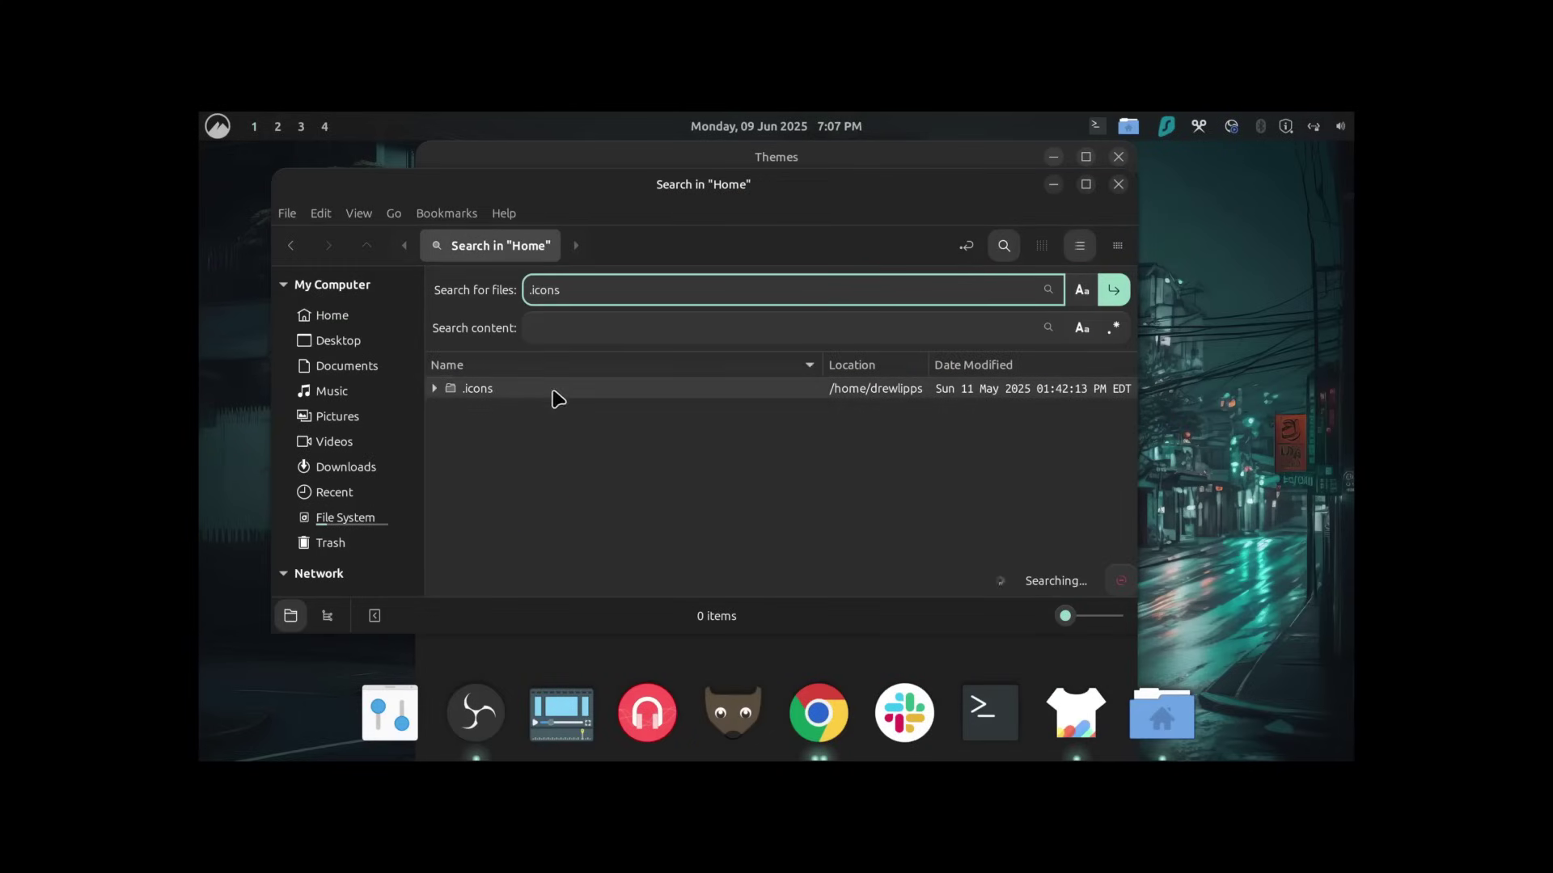
{"action": "double_click", "coordinate": [555, 397]}
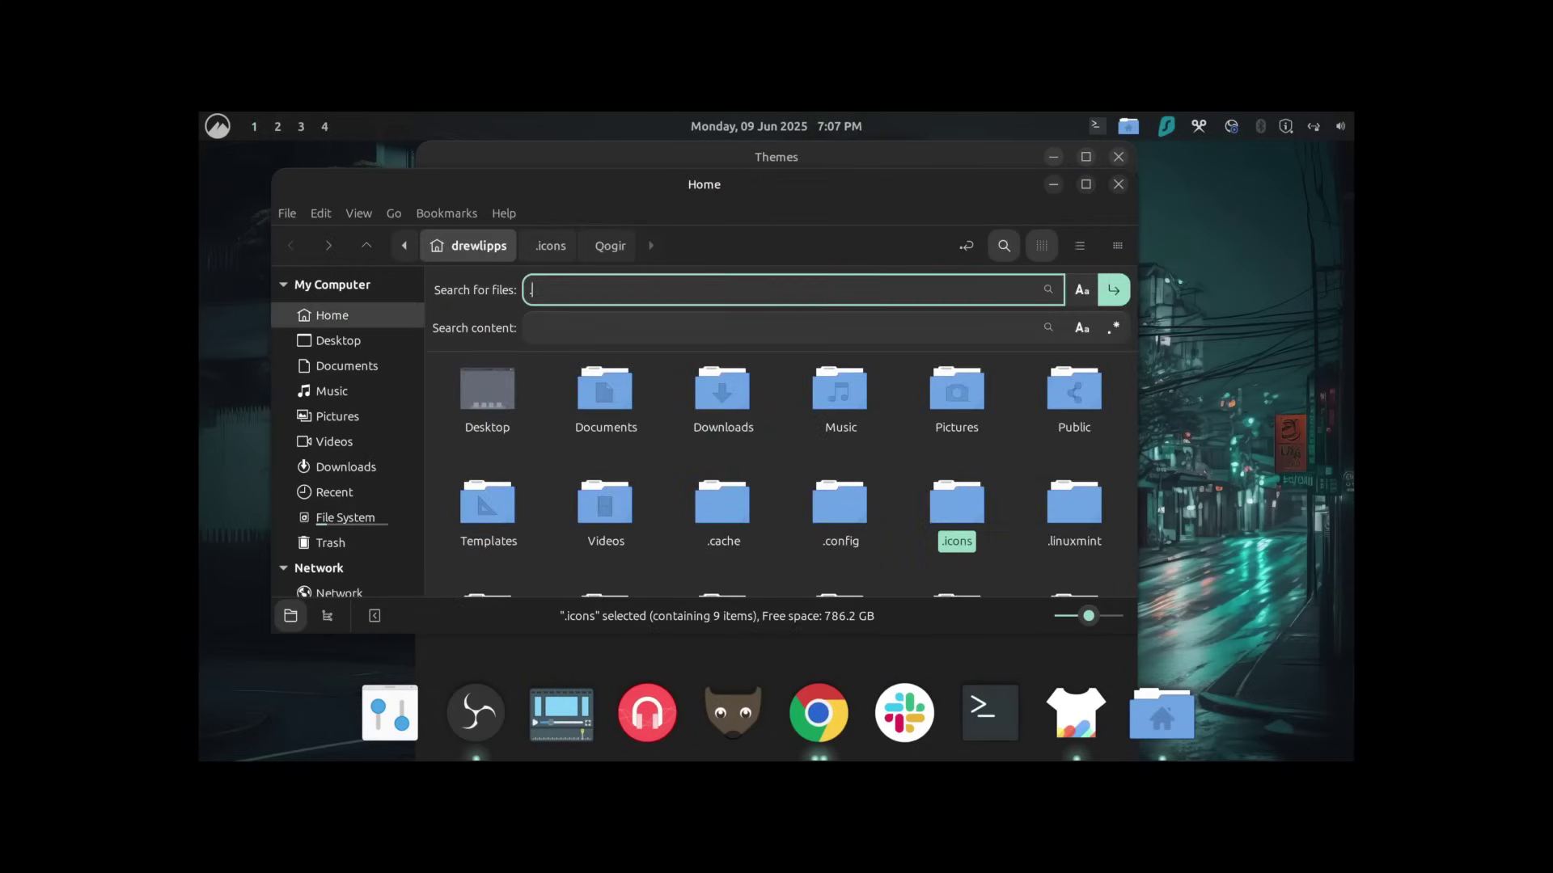
{"action": "type", "text": "s"}
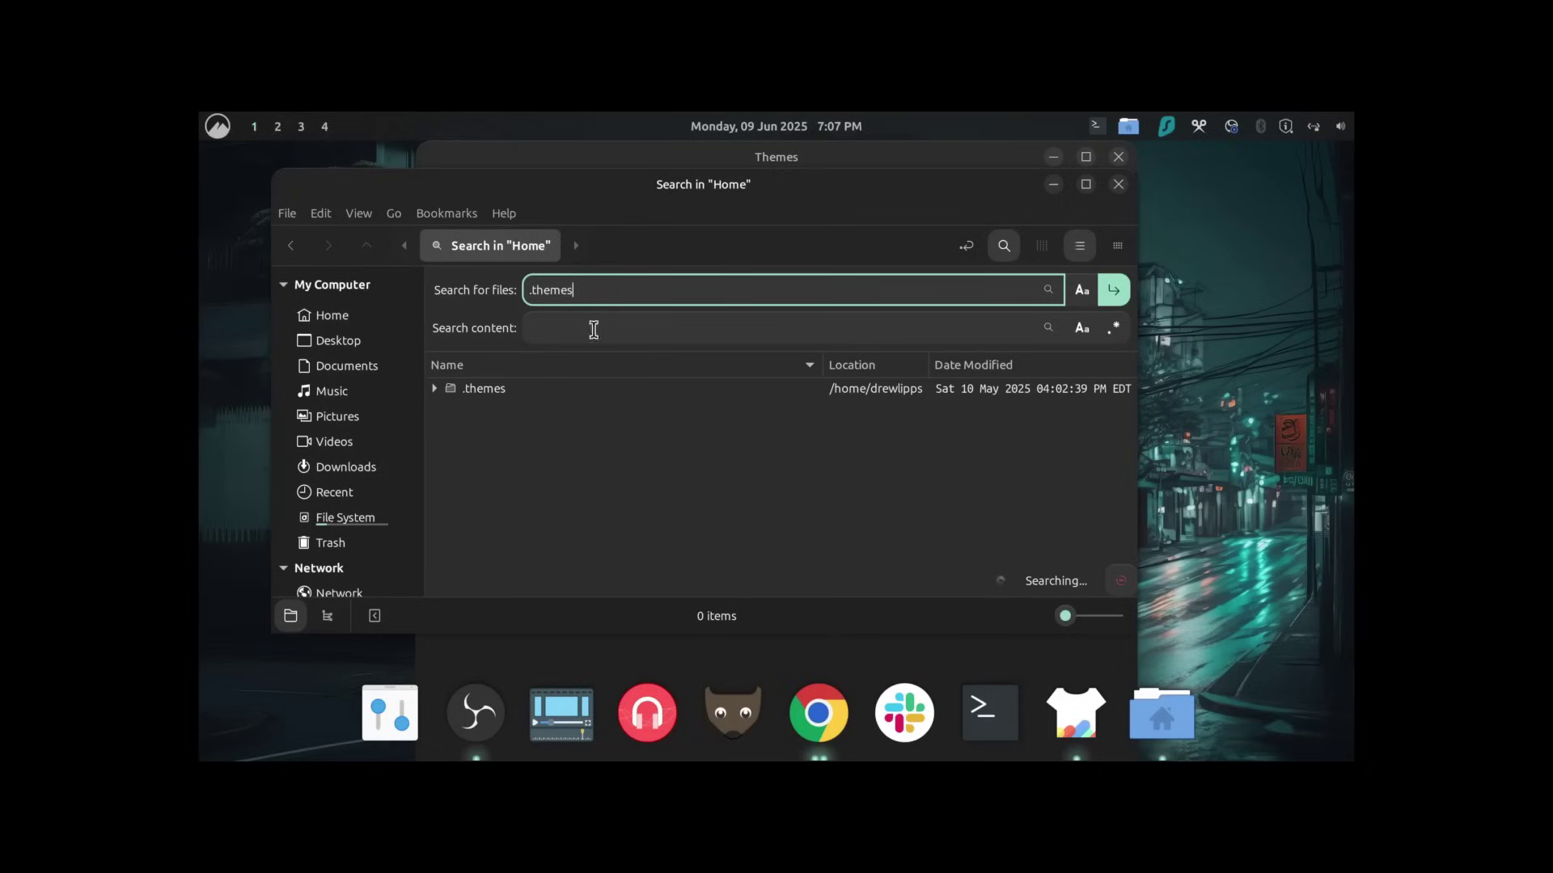
{"action": "double_click", "coordinate": [522, 394]}
Close Files and Themes, then open Cinnamenu's Configure window and browse the Layout tab
{"action": "key", "text": "ctrl+w"}
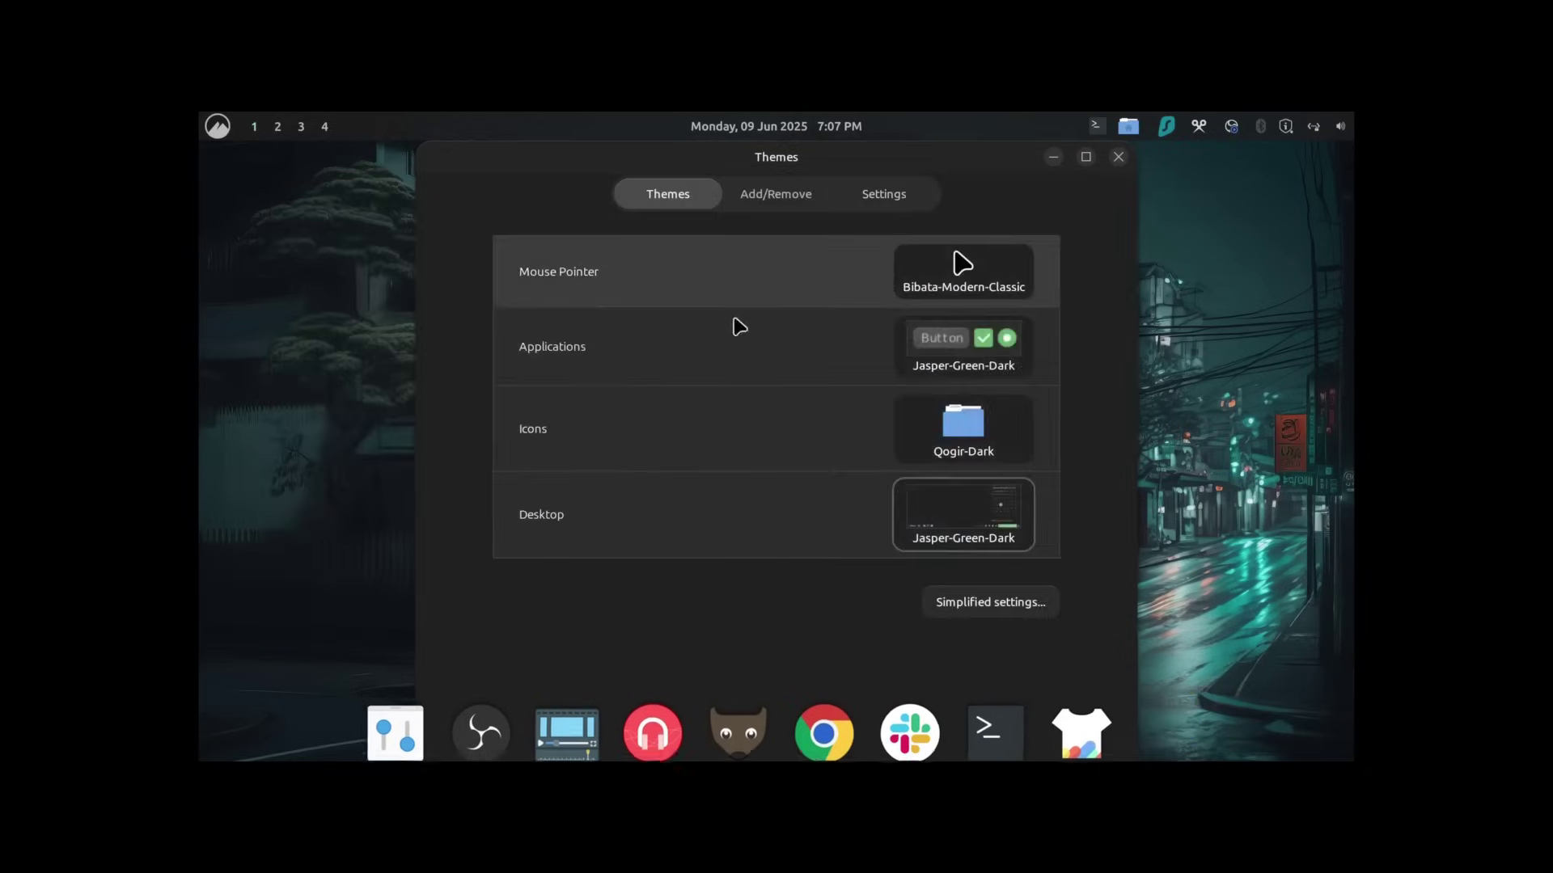
{"action": "key", "text": "alt+F4"}
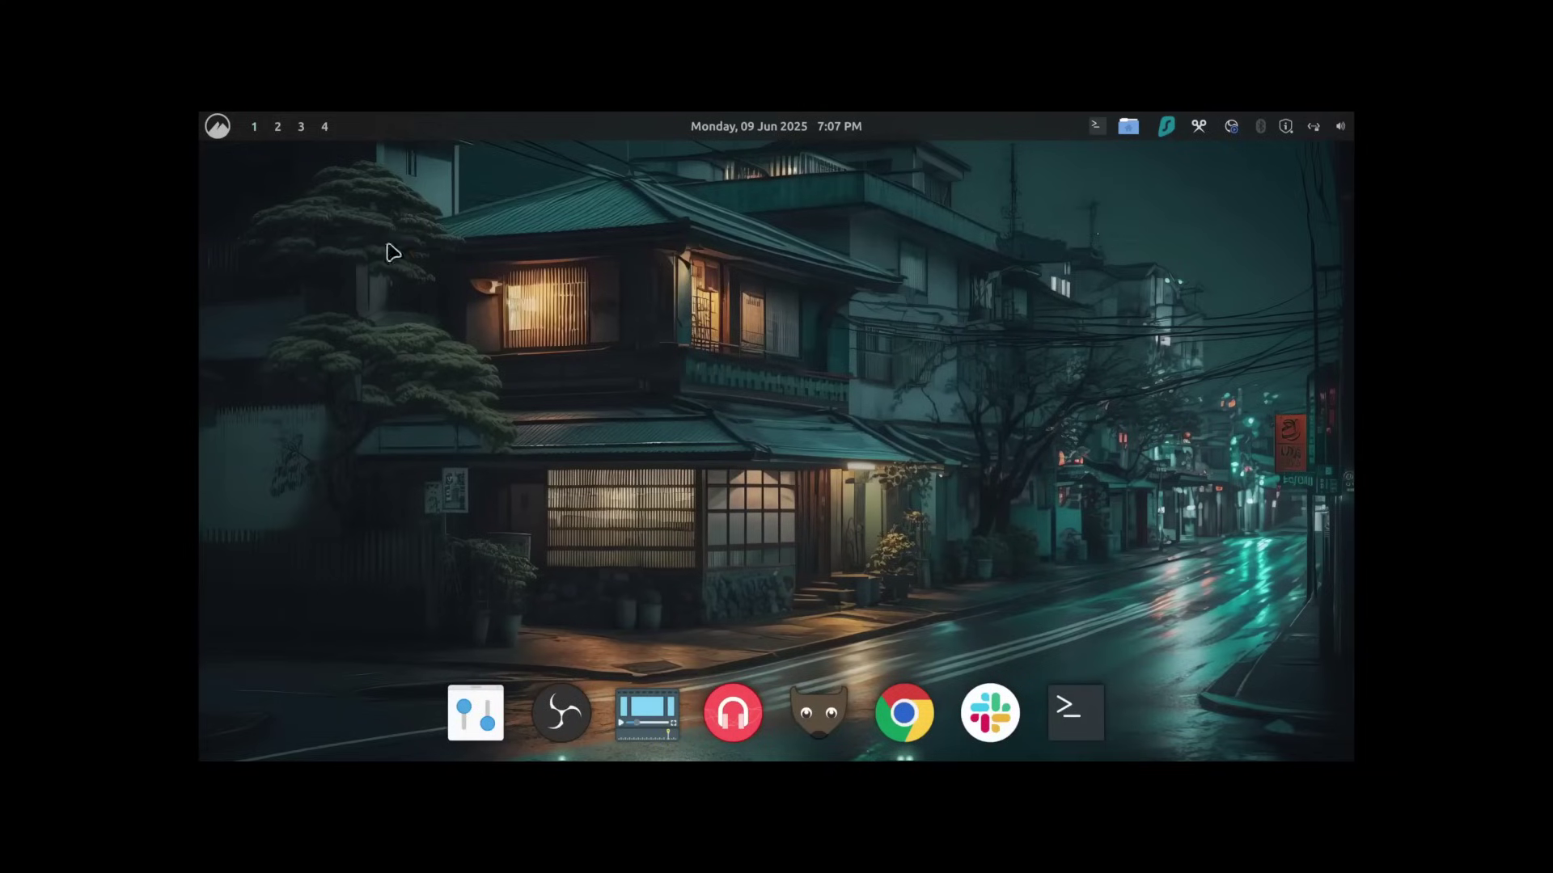
{"action": "right_click", "coordinate": [216, 131]}
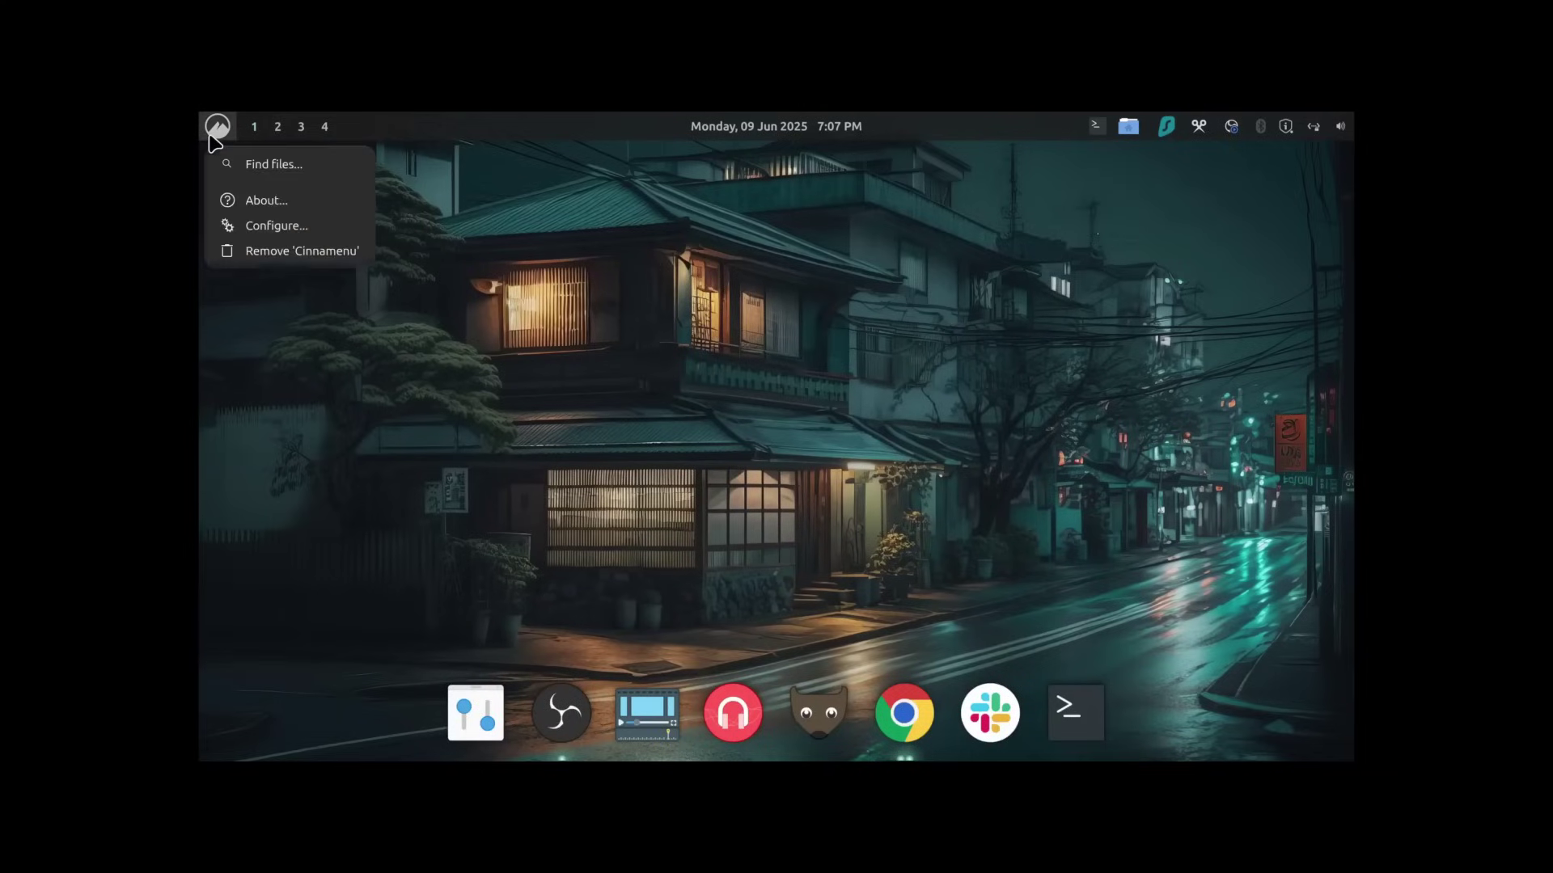
{"action": "left_click", "coordinate": [277, 227]}
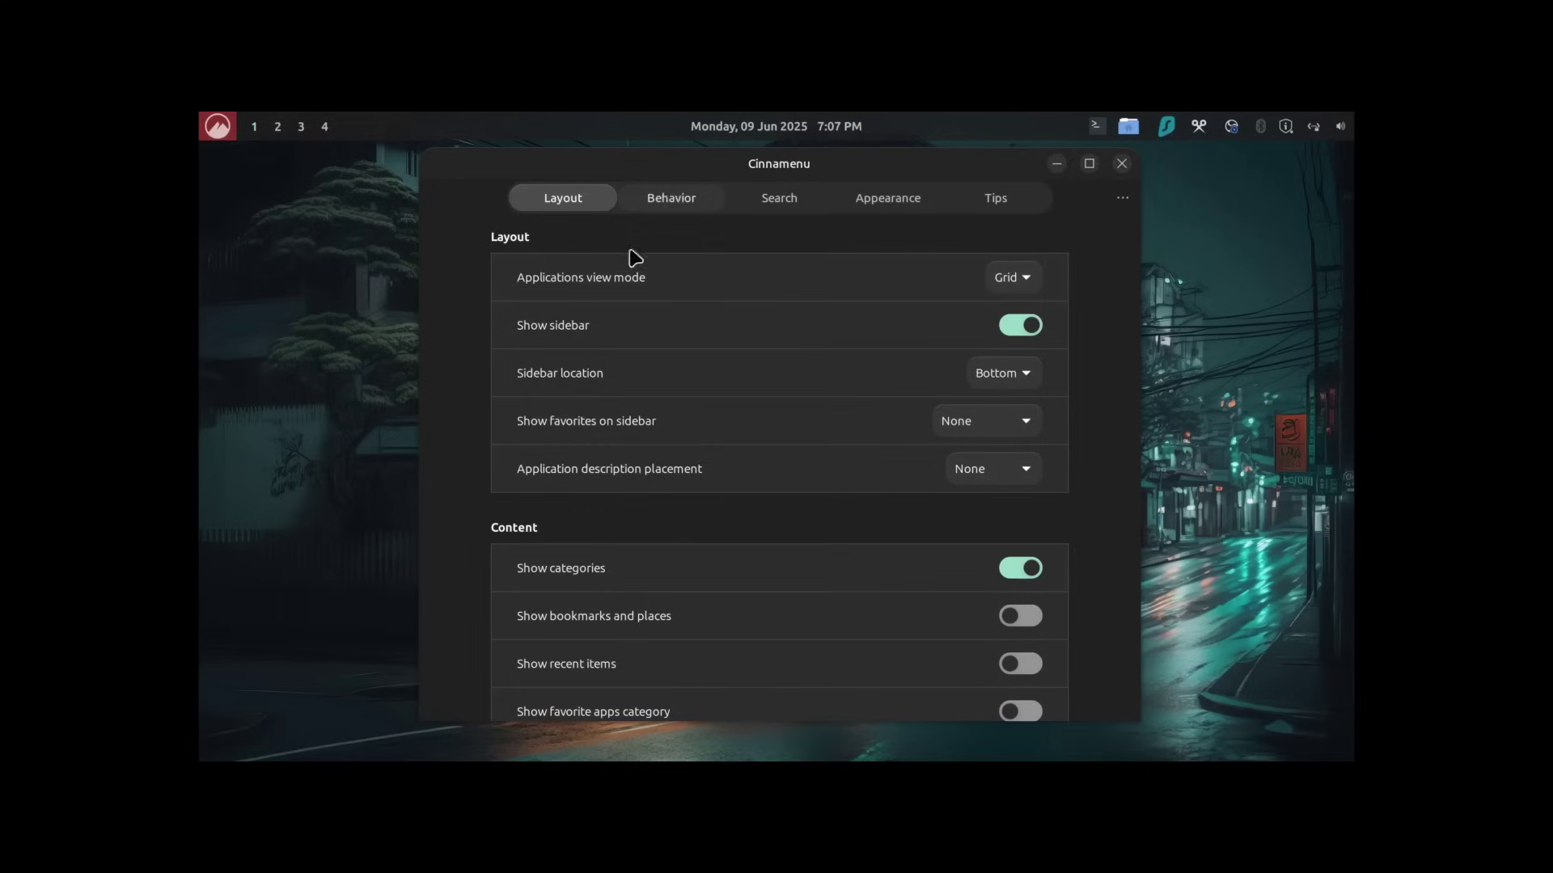
{"action": "scroll", "coordinate": [921, 599], "scroll_direction": "down", "scroll_amount": 3}
{"action": "scroll", "coordinate": [920, 620], "scroll_direction": "down", "scroll_amount": 1}
{"action": "scroll", "coordinate": [920, 620], "scroll_direction": "up", "scroll_amount": 4}
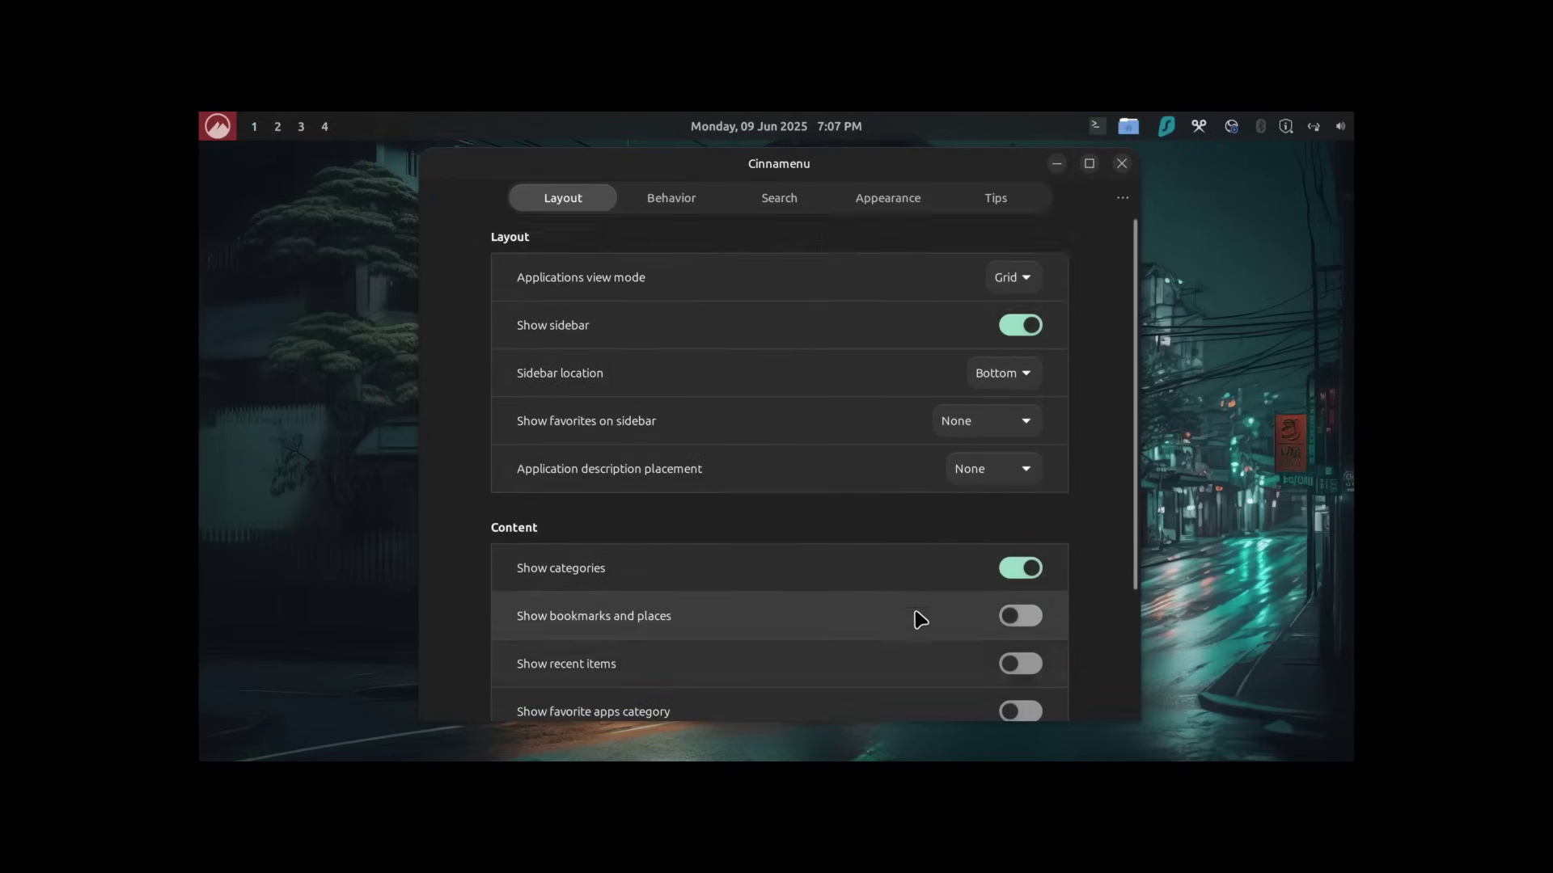
Keep Google as Cinnamenu's web search engine and pick a different panel menu icon
{"action": "left_click", "coordinate": [676, 206]}
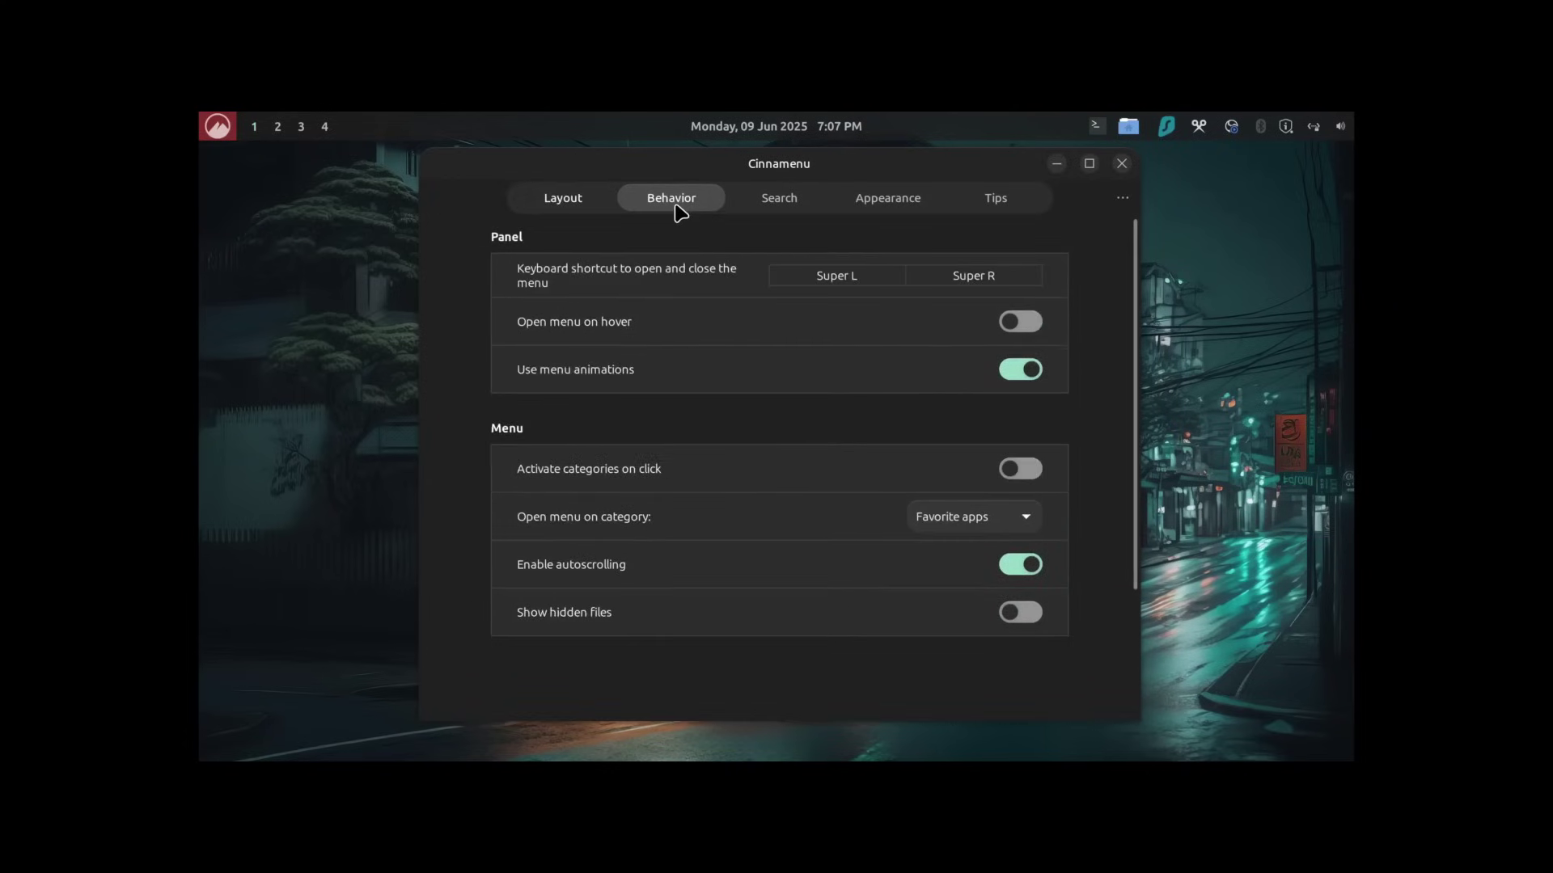
{"action": "left_click", "coordinate": [748, 200]}
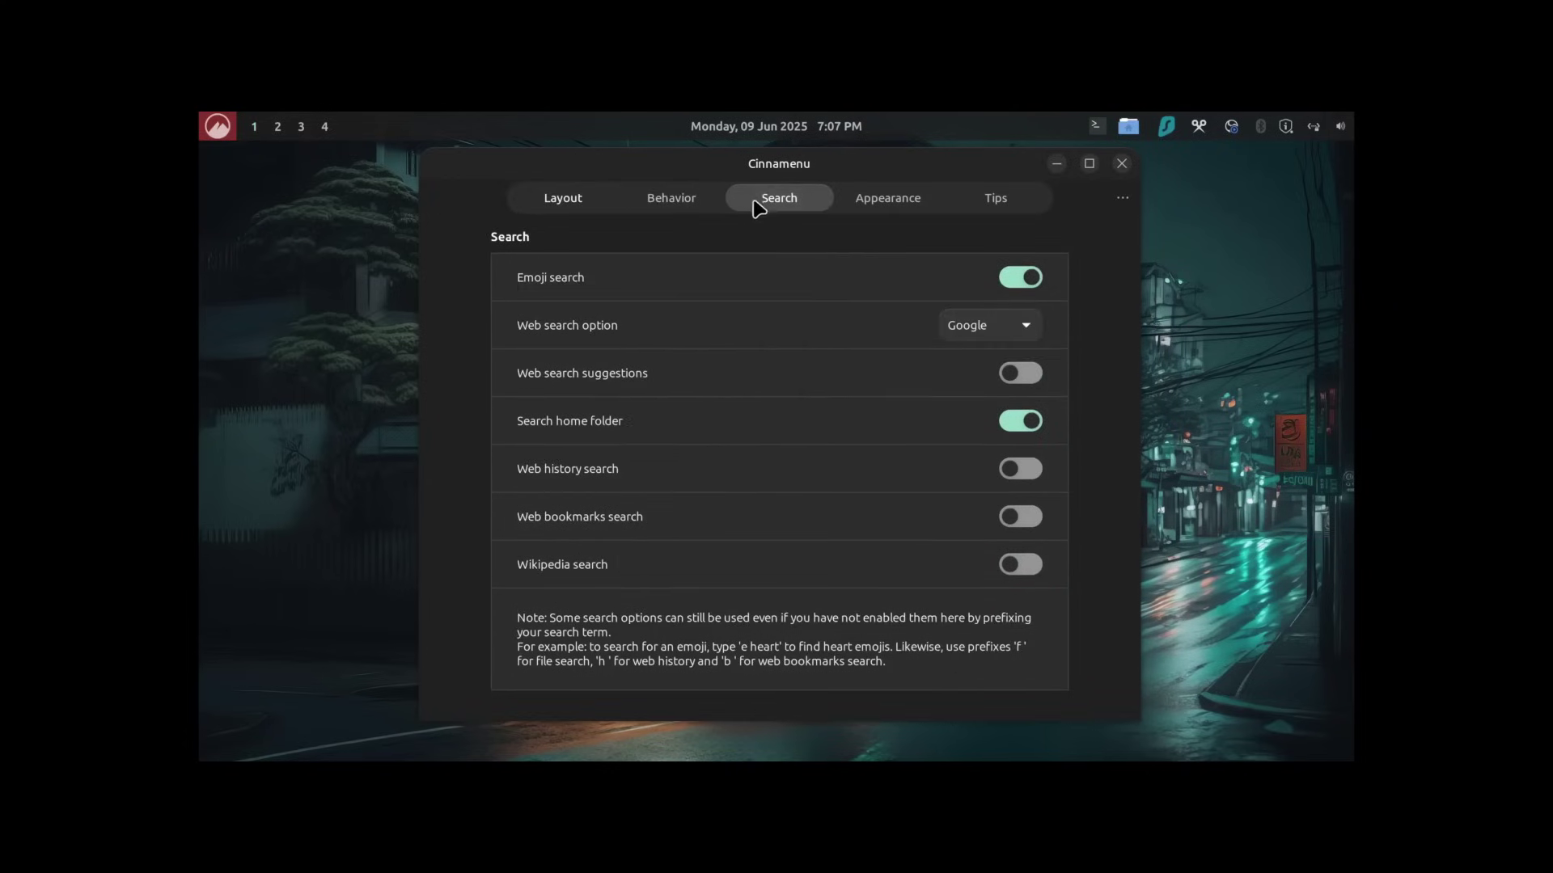
{"action": "left_click", "coordinate": [984, 320]}
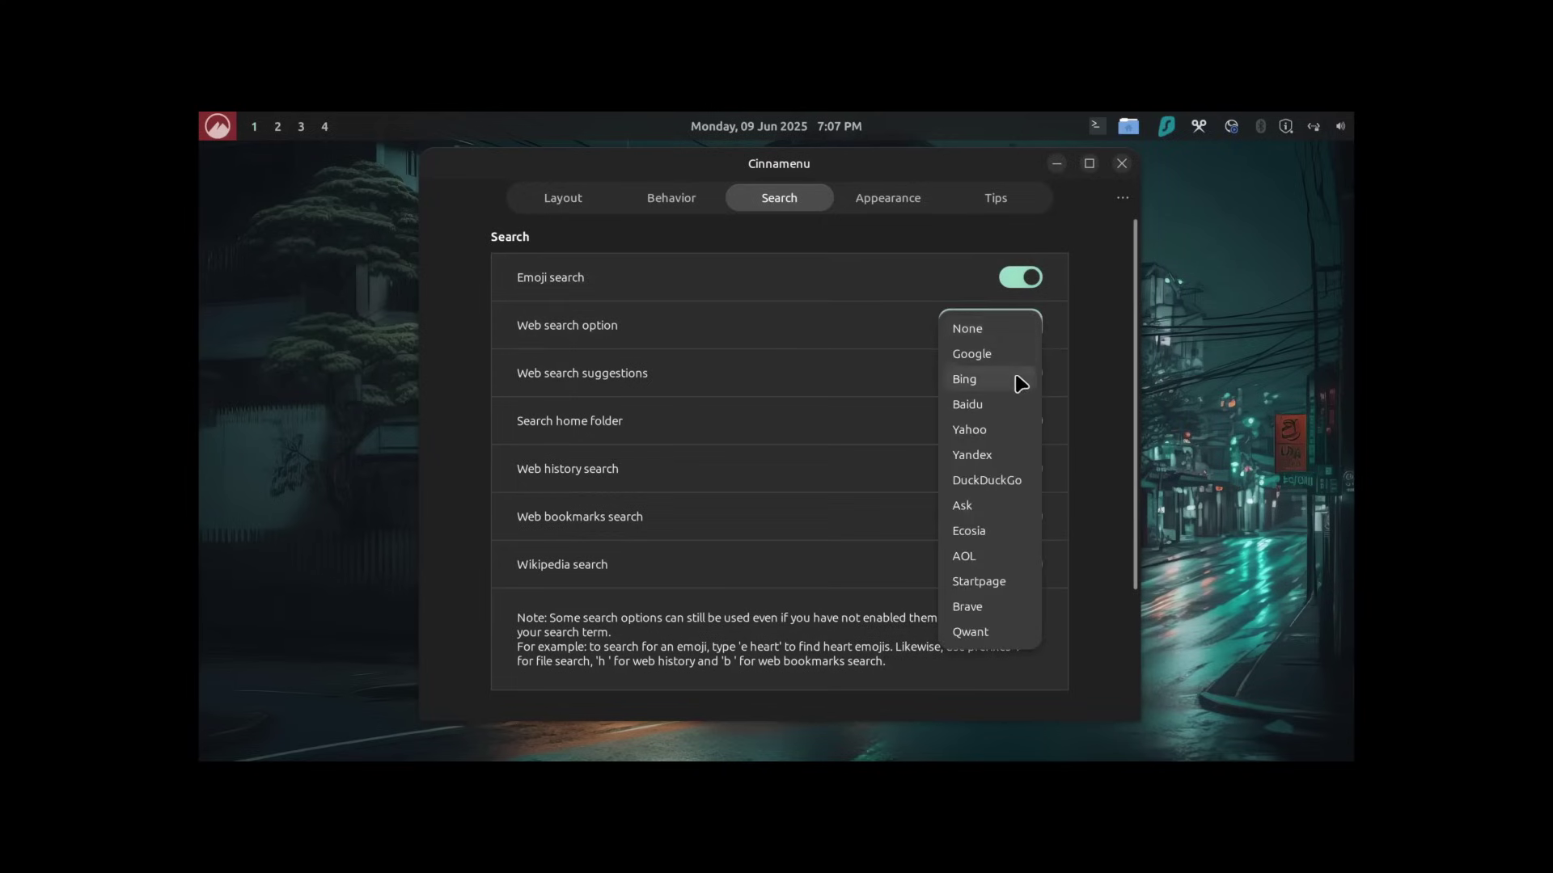
{"action": "left_click", "coordinate": [1016, 354]}
{"action": "left_click", "coordinate": [1009, 335]}
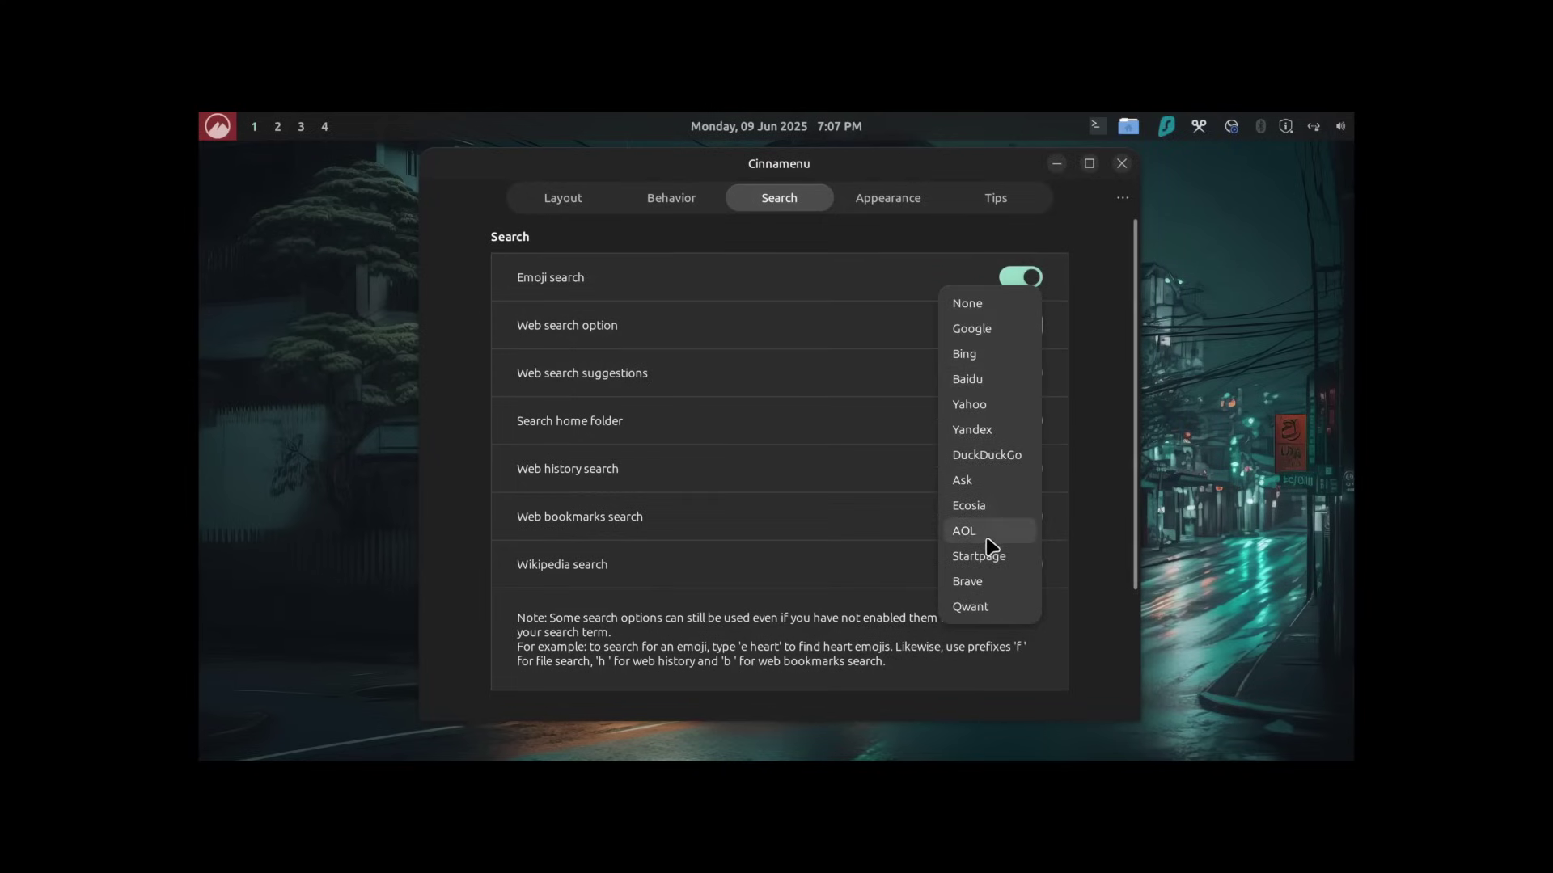
{"action": "left_click", "coordinate": [918, 239]}
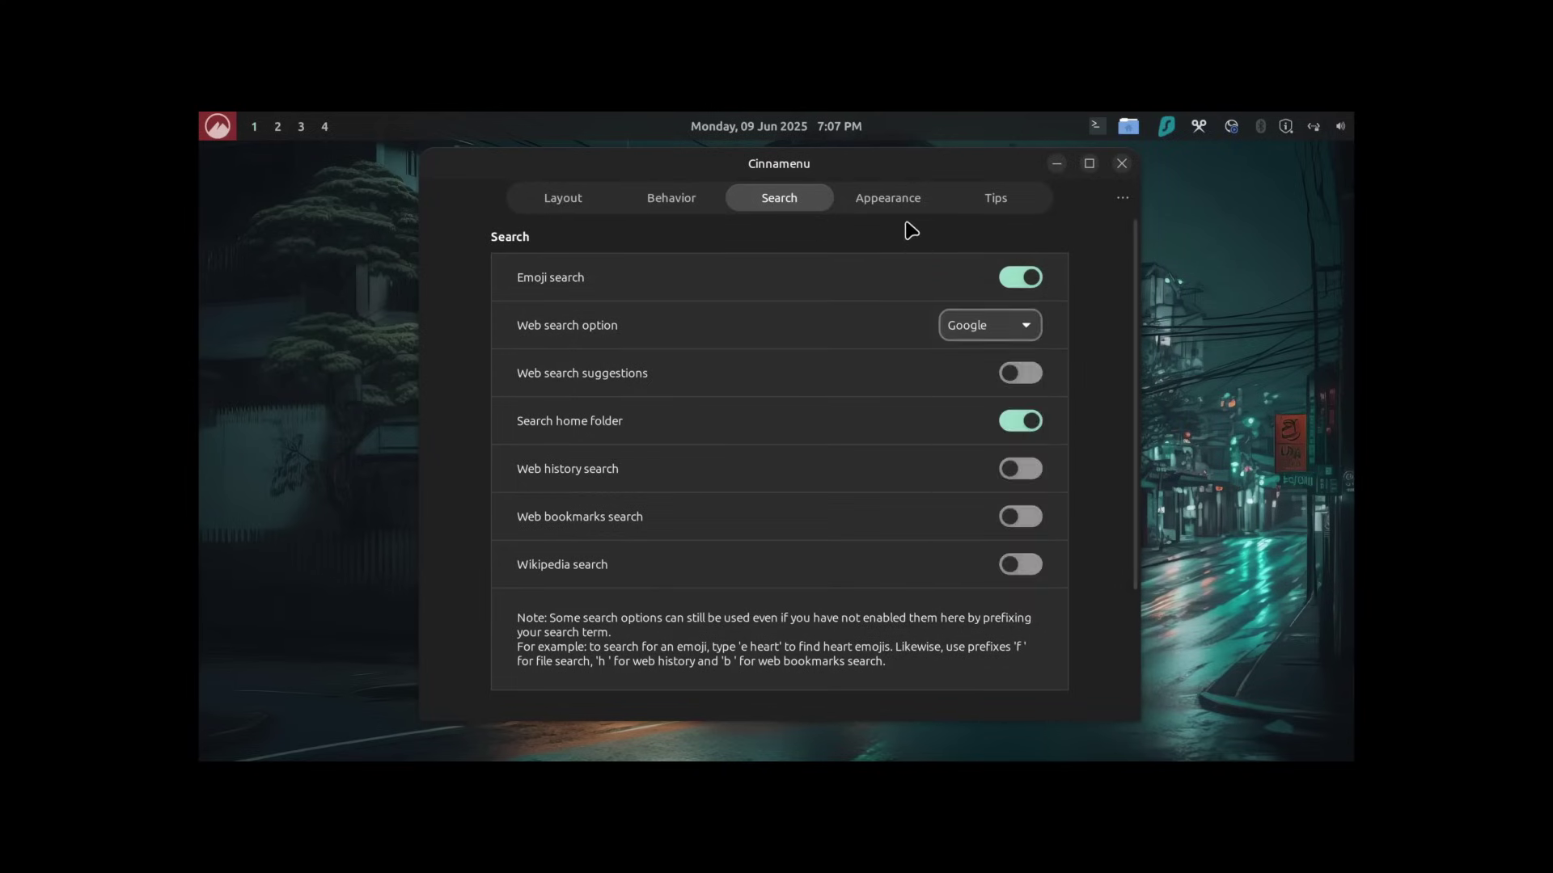
{"action": "left_click", "coordinate": [895, 205]}
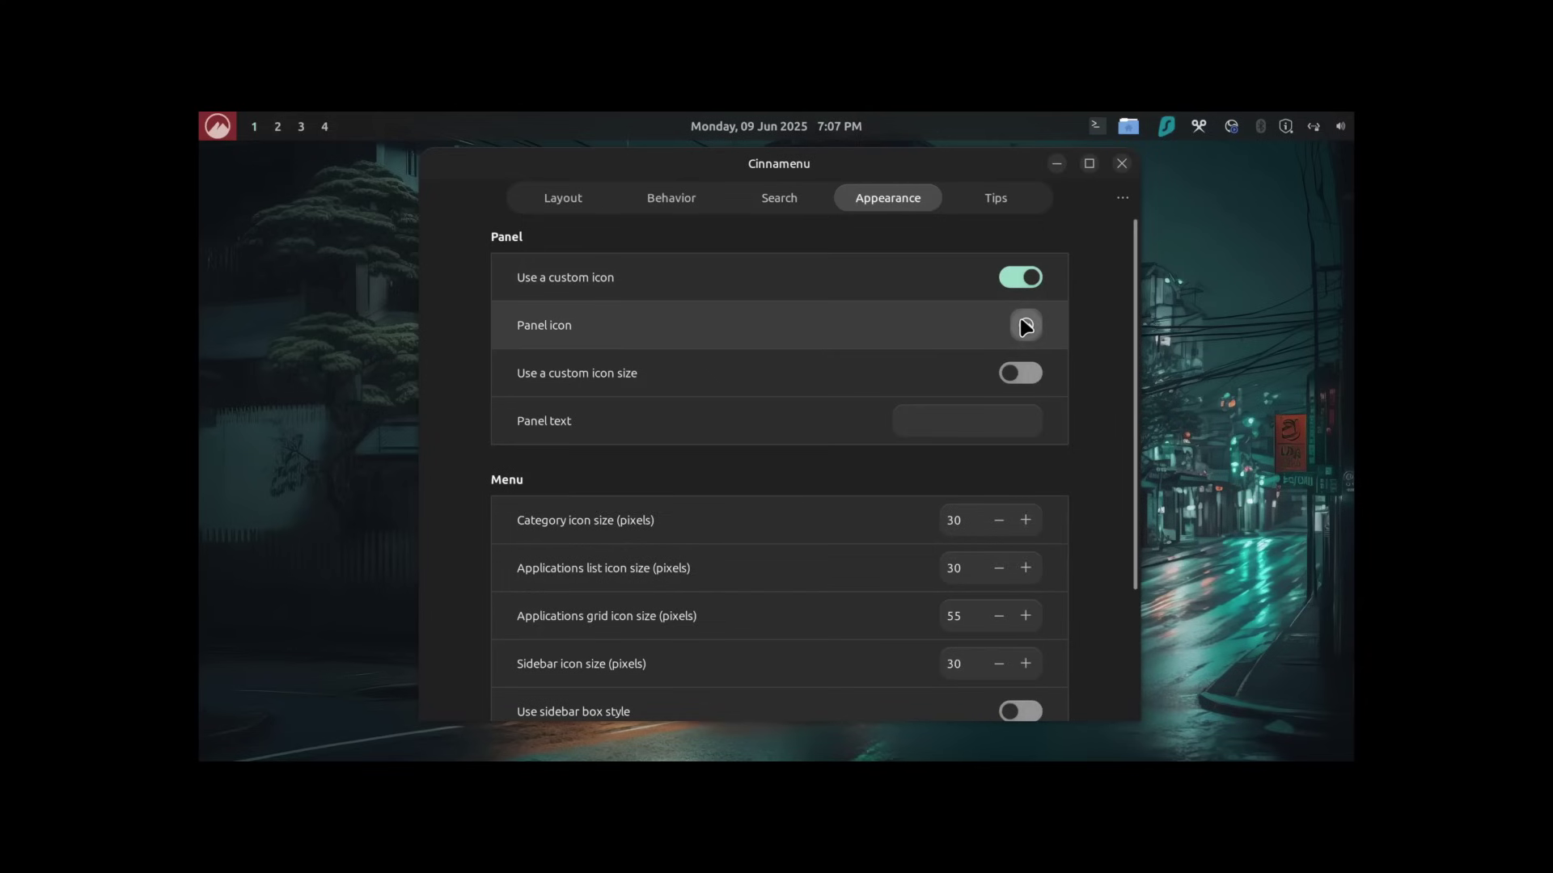
{"action": "left_click", "coordinate": [1025, 325]}
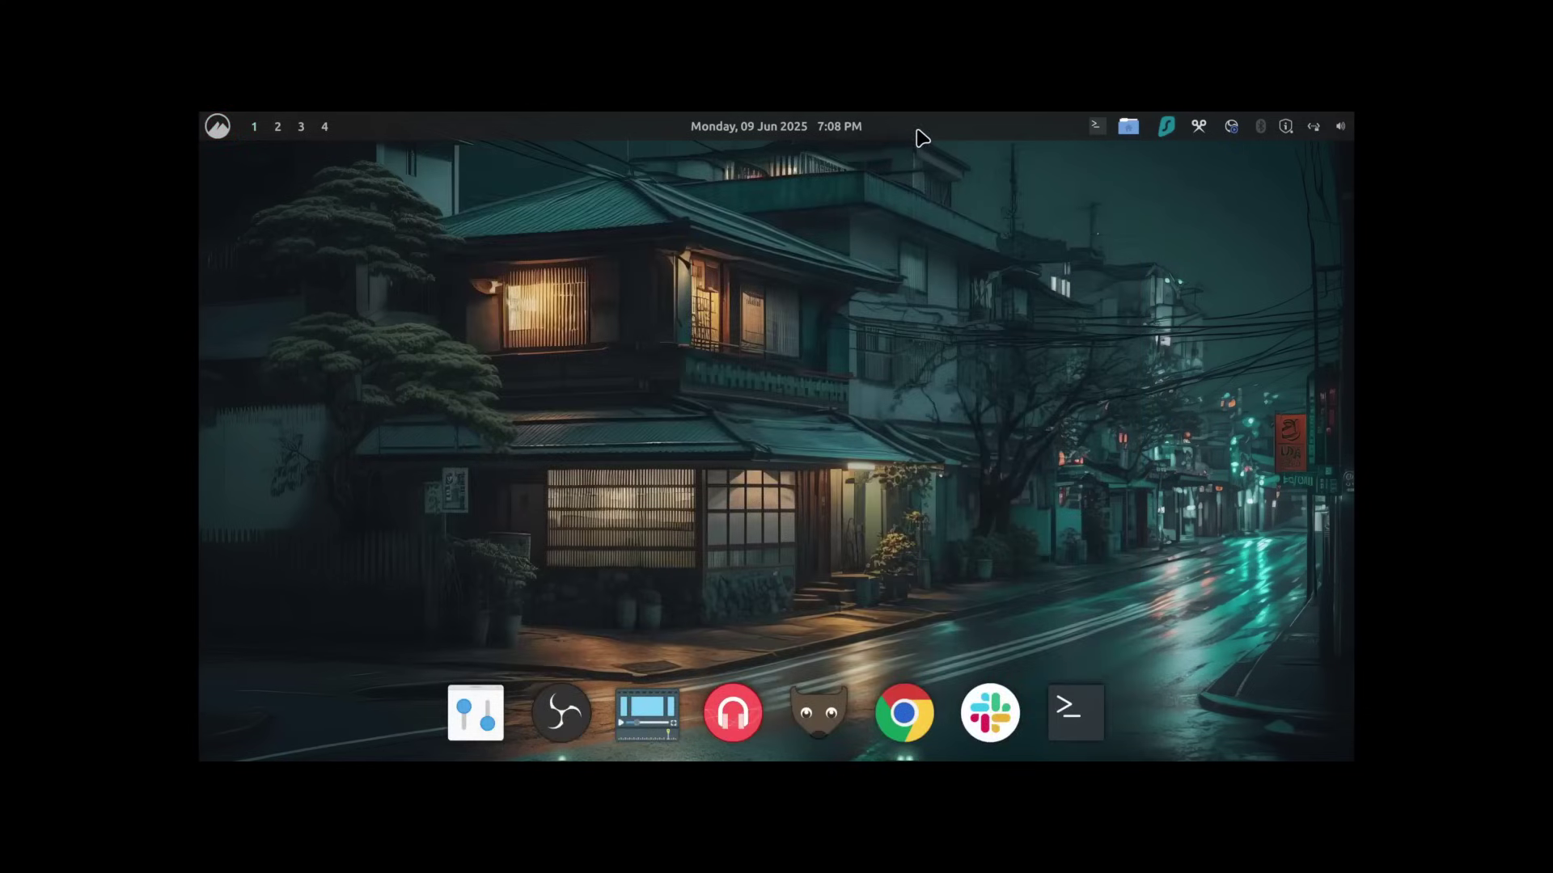
Enable panel edit mode and drag the date and clock applet along the panel
{"action": "right_click", "coordinate": [922, 138]}
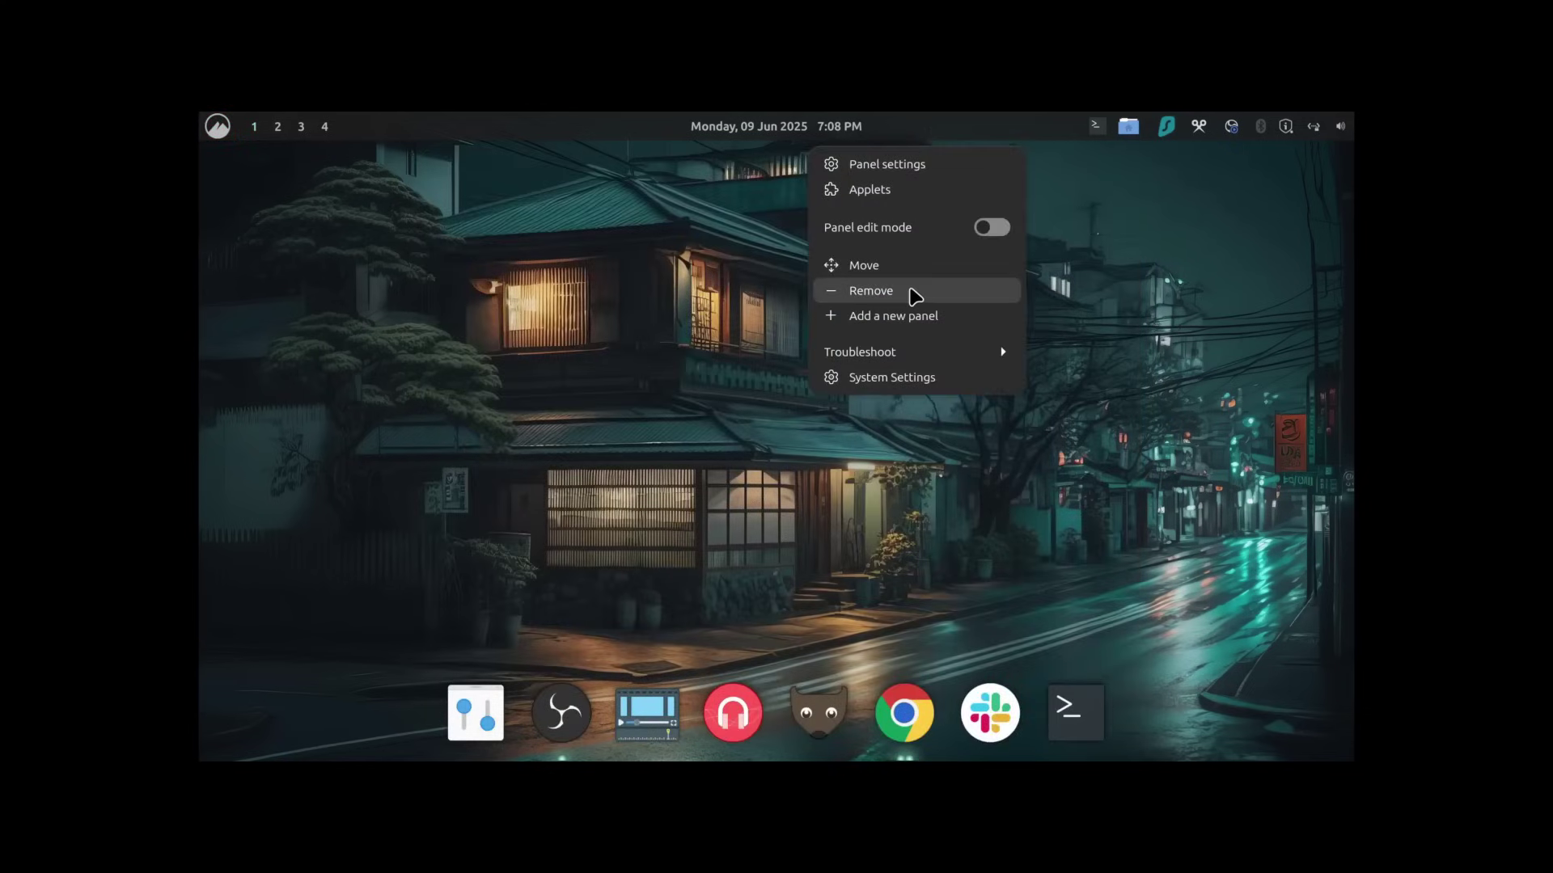
{"action": "left_click", "coordinate": [988, 227]}
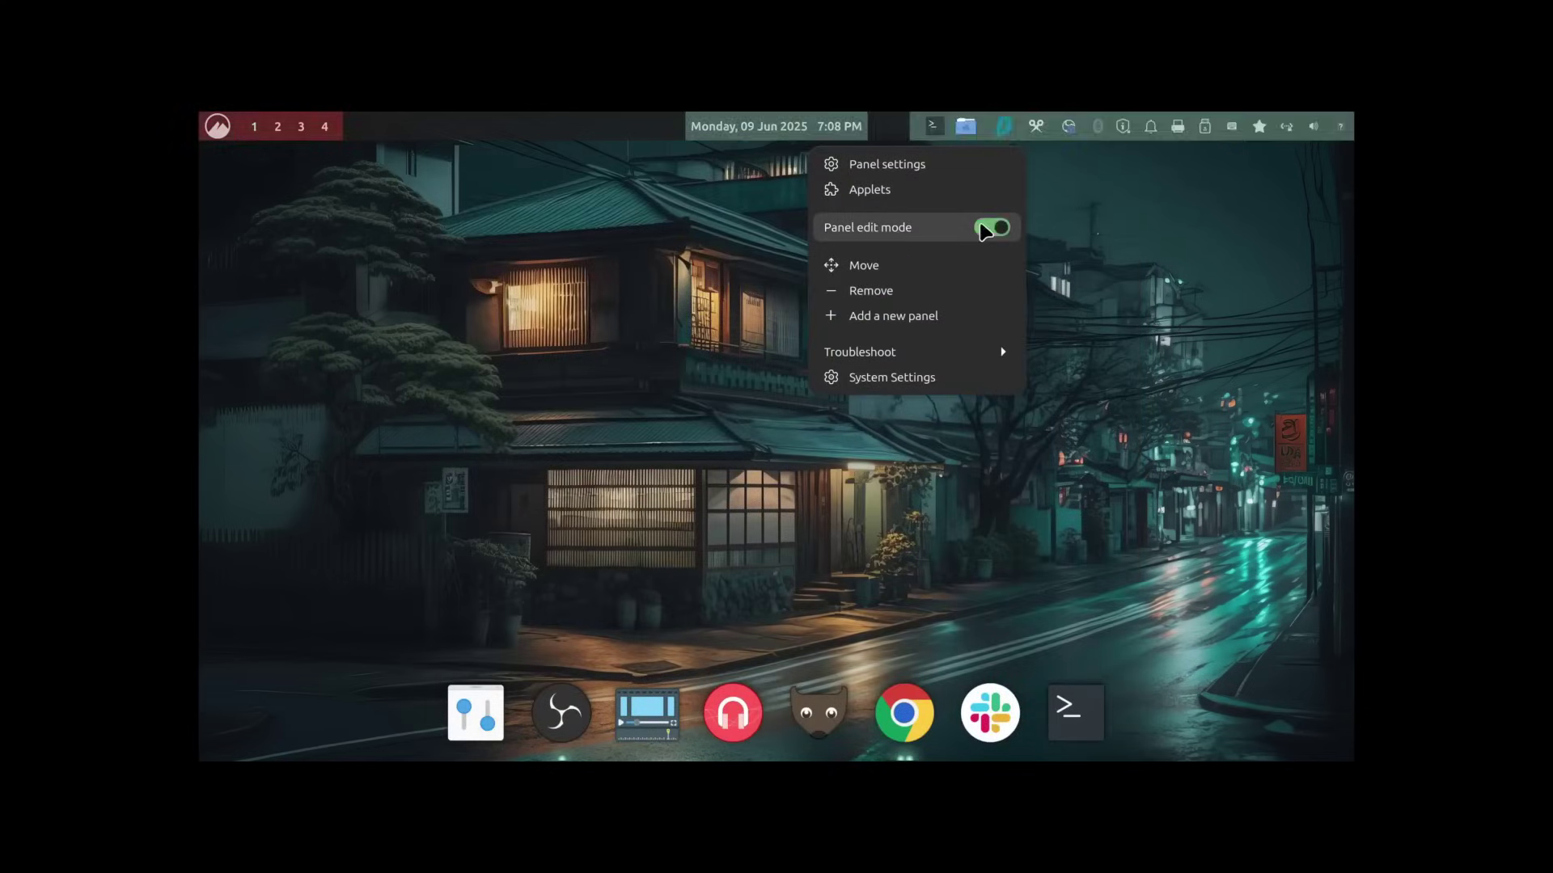
{"action": "left_click", "coordinate": [901, 130]}
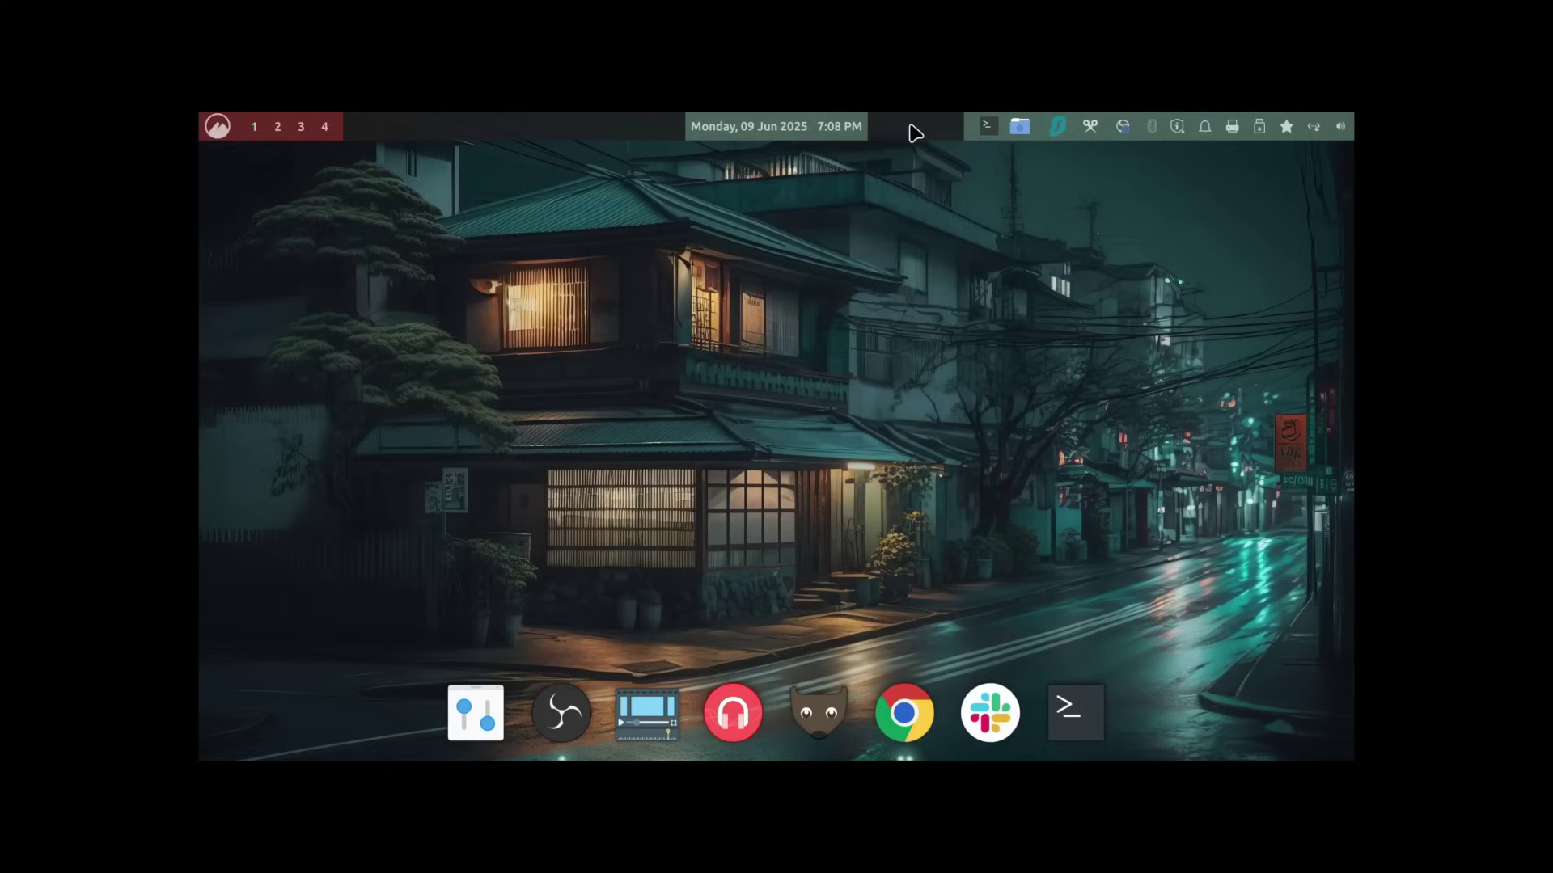
{"action": "left_click_drag", "start_coordinate": [821, 130], "coordinate": [444, 129]}
Set the workspace switcher to display Simple buttons and close its settings
{"action": "right_click", "coordinate": [320, 126]}
{"action": "left_click", "coordinate": [318, 279]}
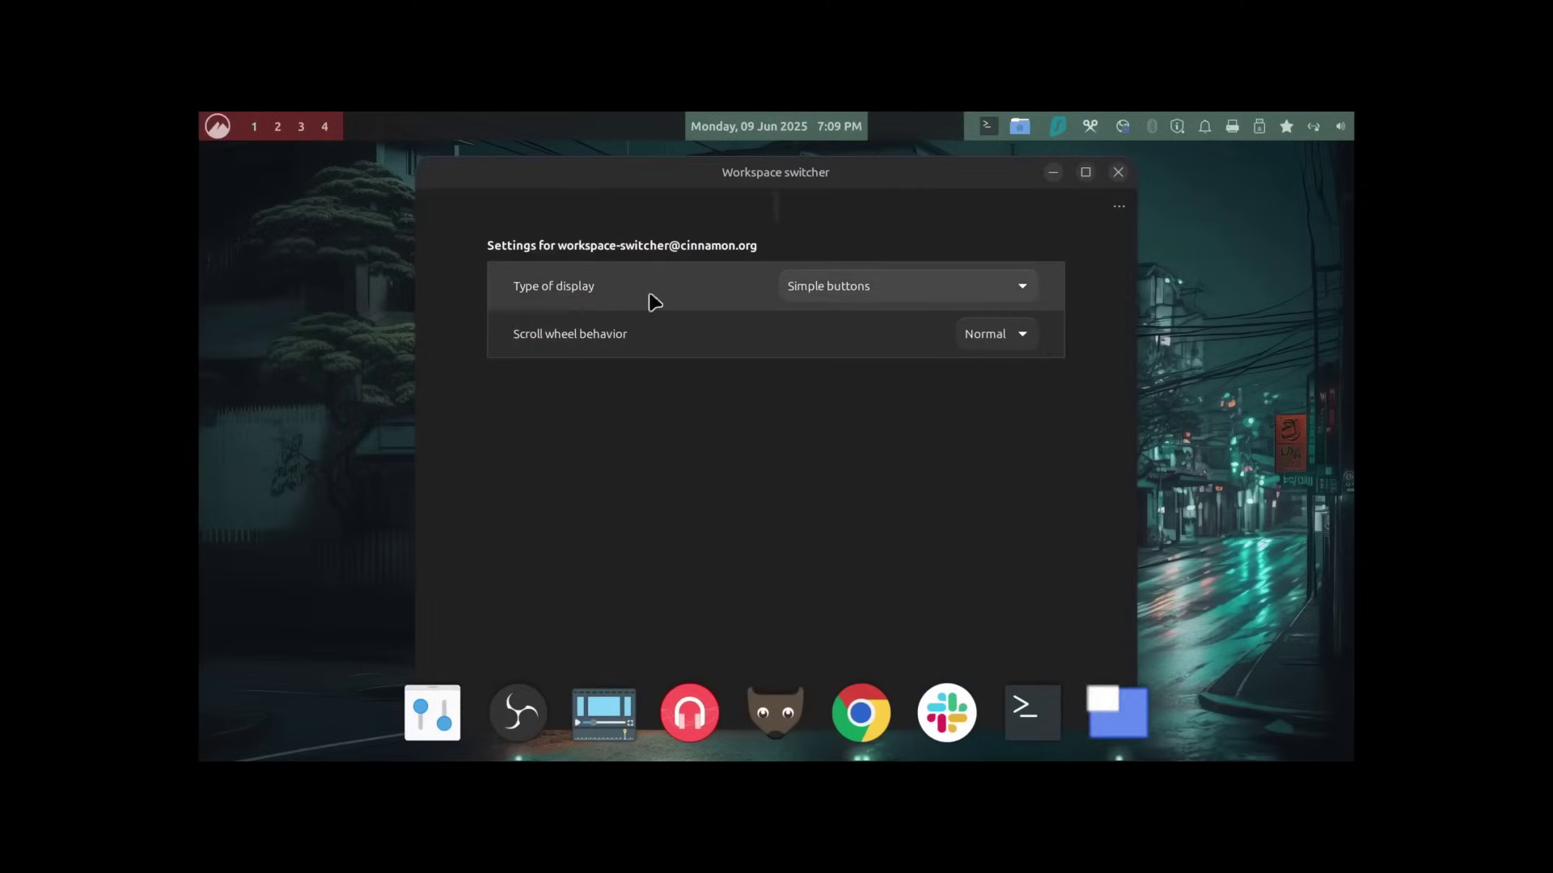
{"action": "left_click", "coordinate": [839, 293]}
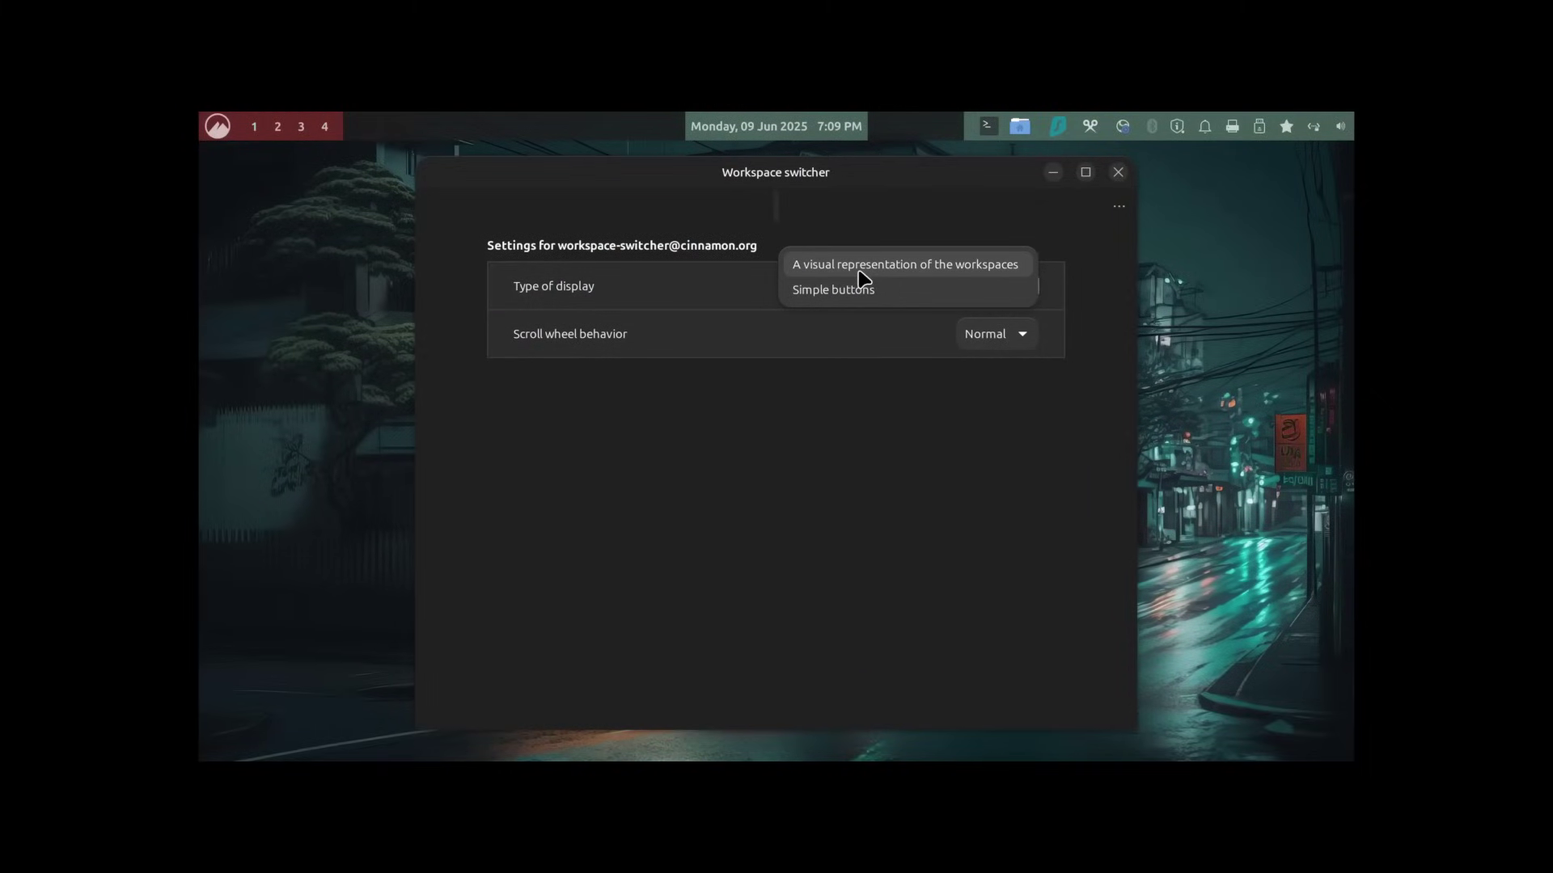
{"action": "left_click", "coordinate": [857, 293]}
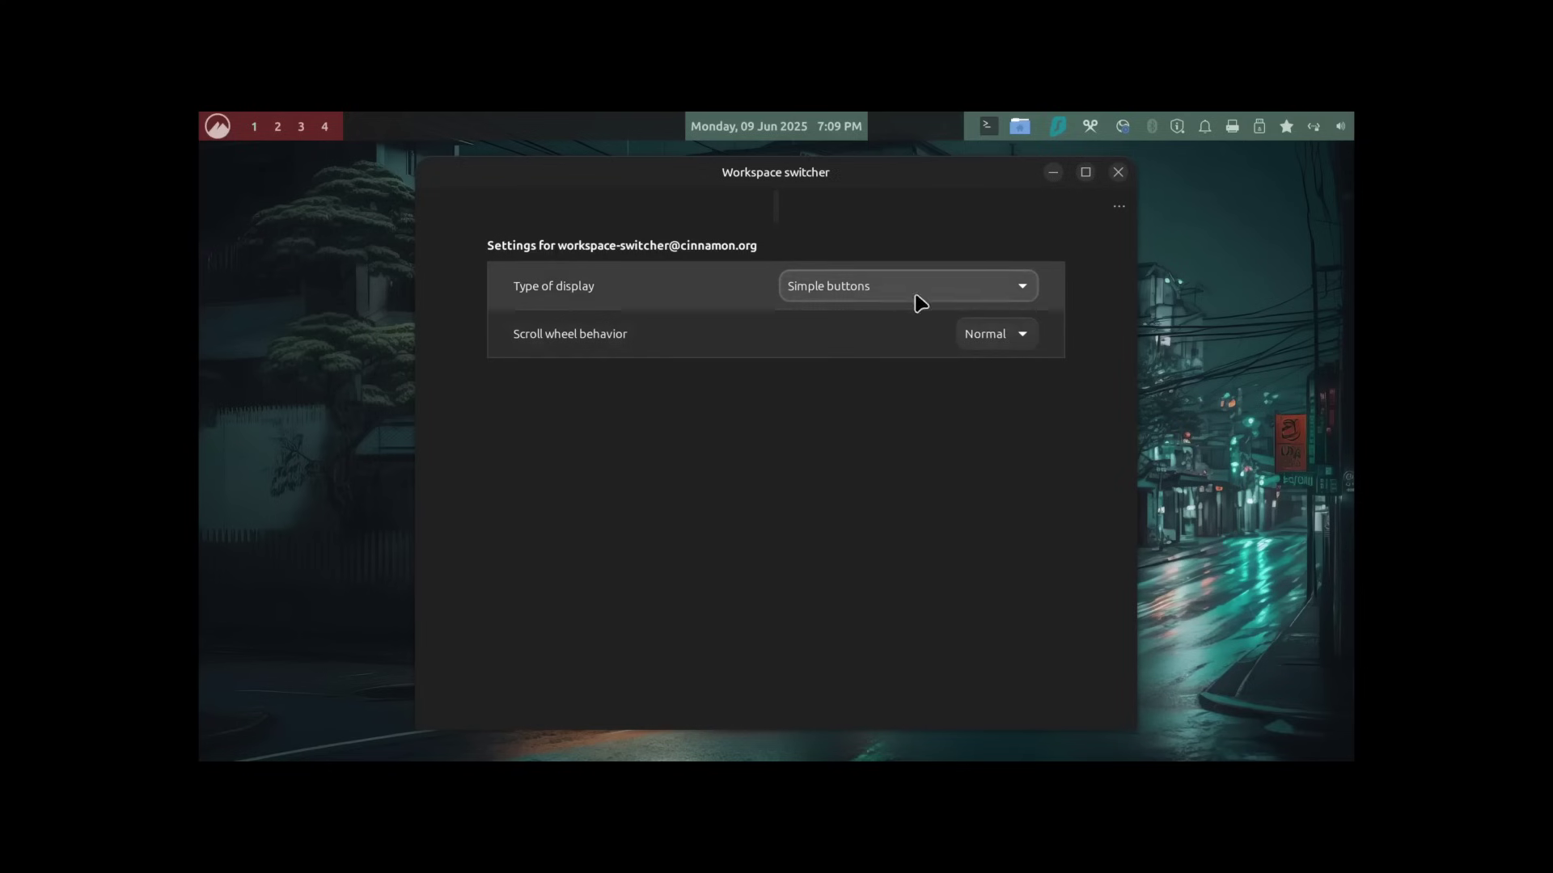
{"action": "left_click", "coordinate": [1118, 171]}
Open the Calendar applet's settings and select its custom date format text
{"action": "right_click", "coordinate": [783, 131]}
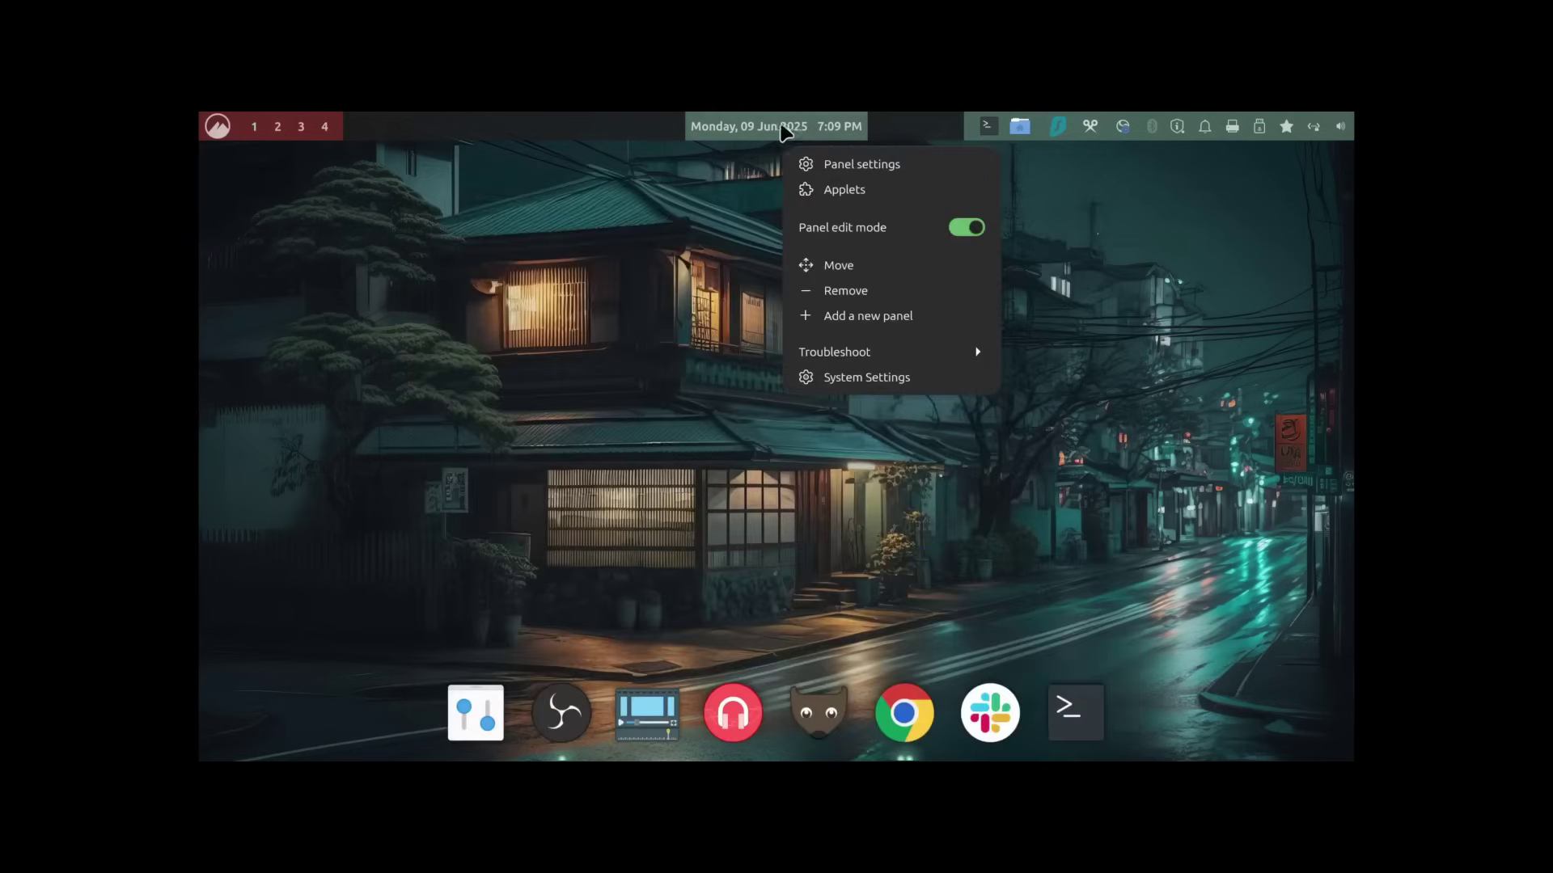
{"action": "right_click", "coordinate": [776, 130]}
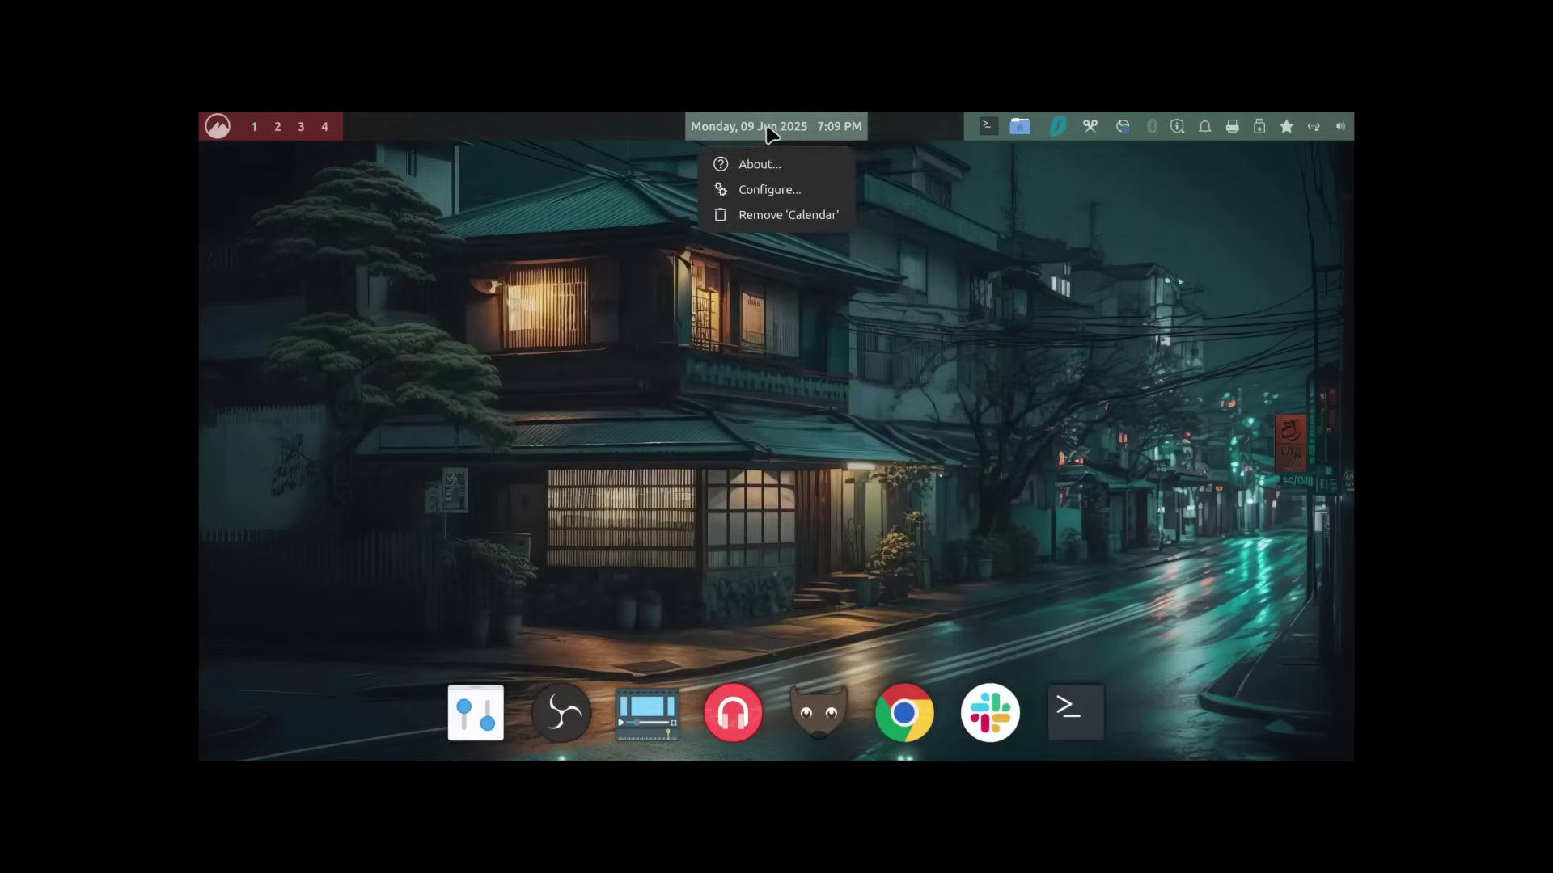
{"action": "left_click", "coordinate": [772, 188]}
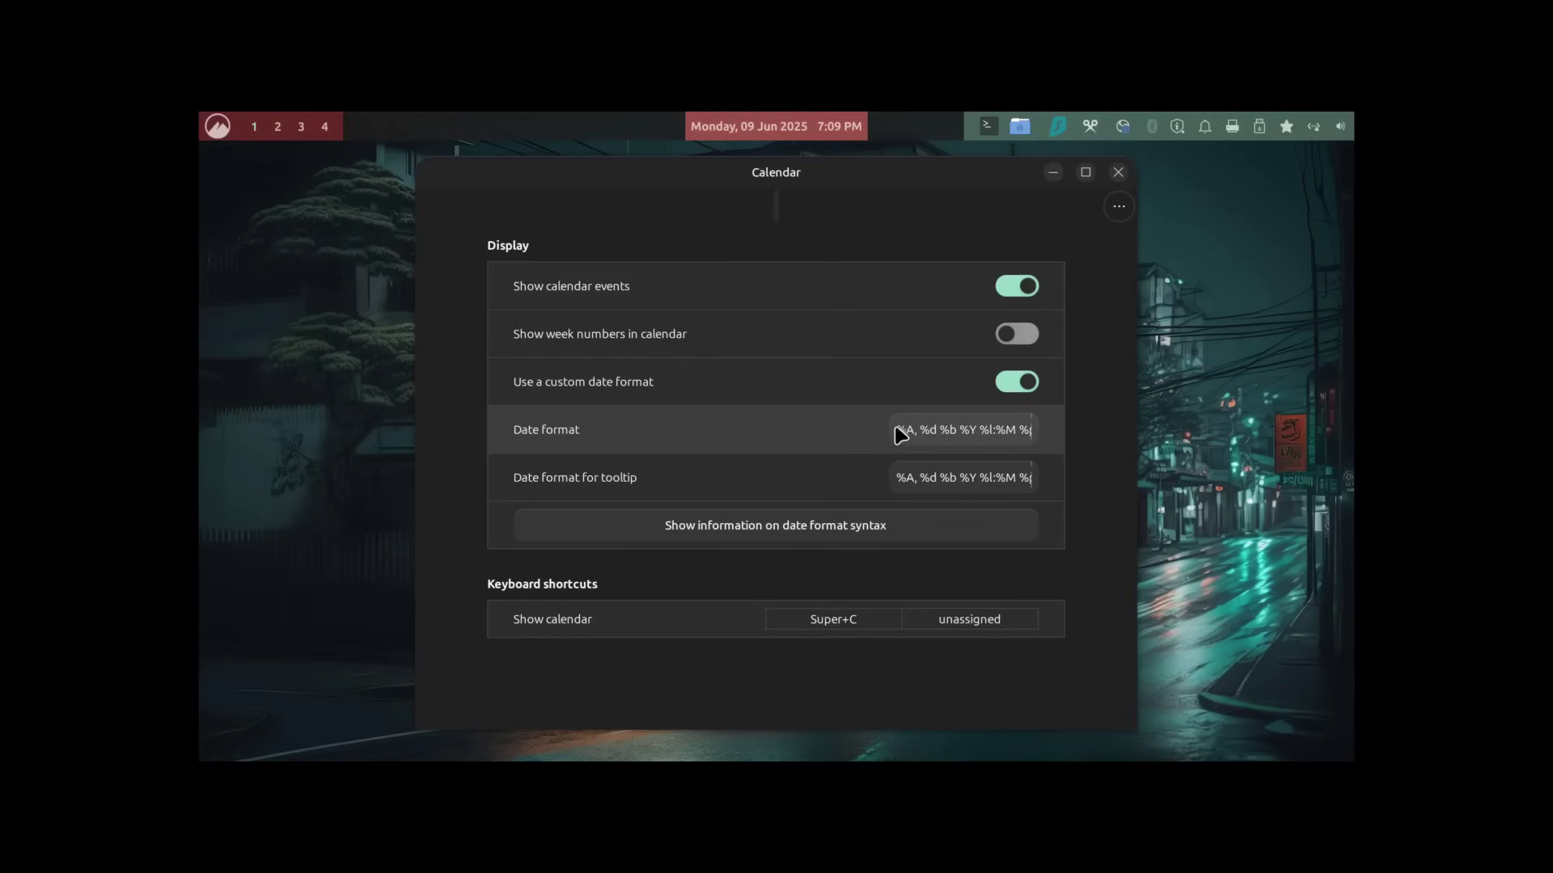
{"action": "triple_click", "coordinate": [974, 430]}
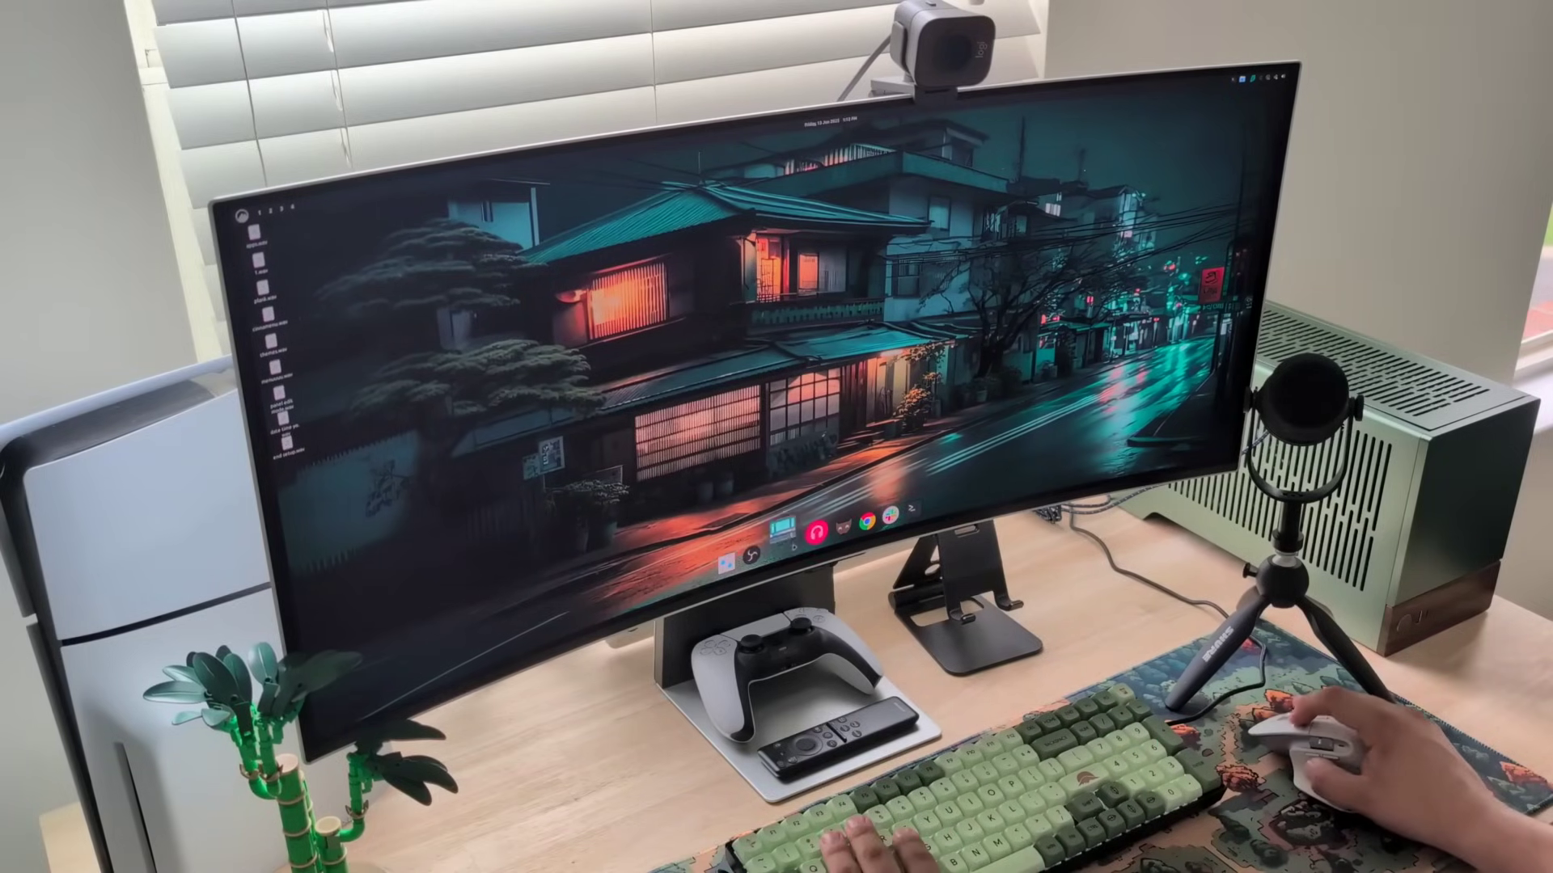
Drag the video editor's title bar to snap it into the right half of the screen
{"action": "left_click_drag", "start_coordinate": [952, 121], "coordinate": [1262, 93]}
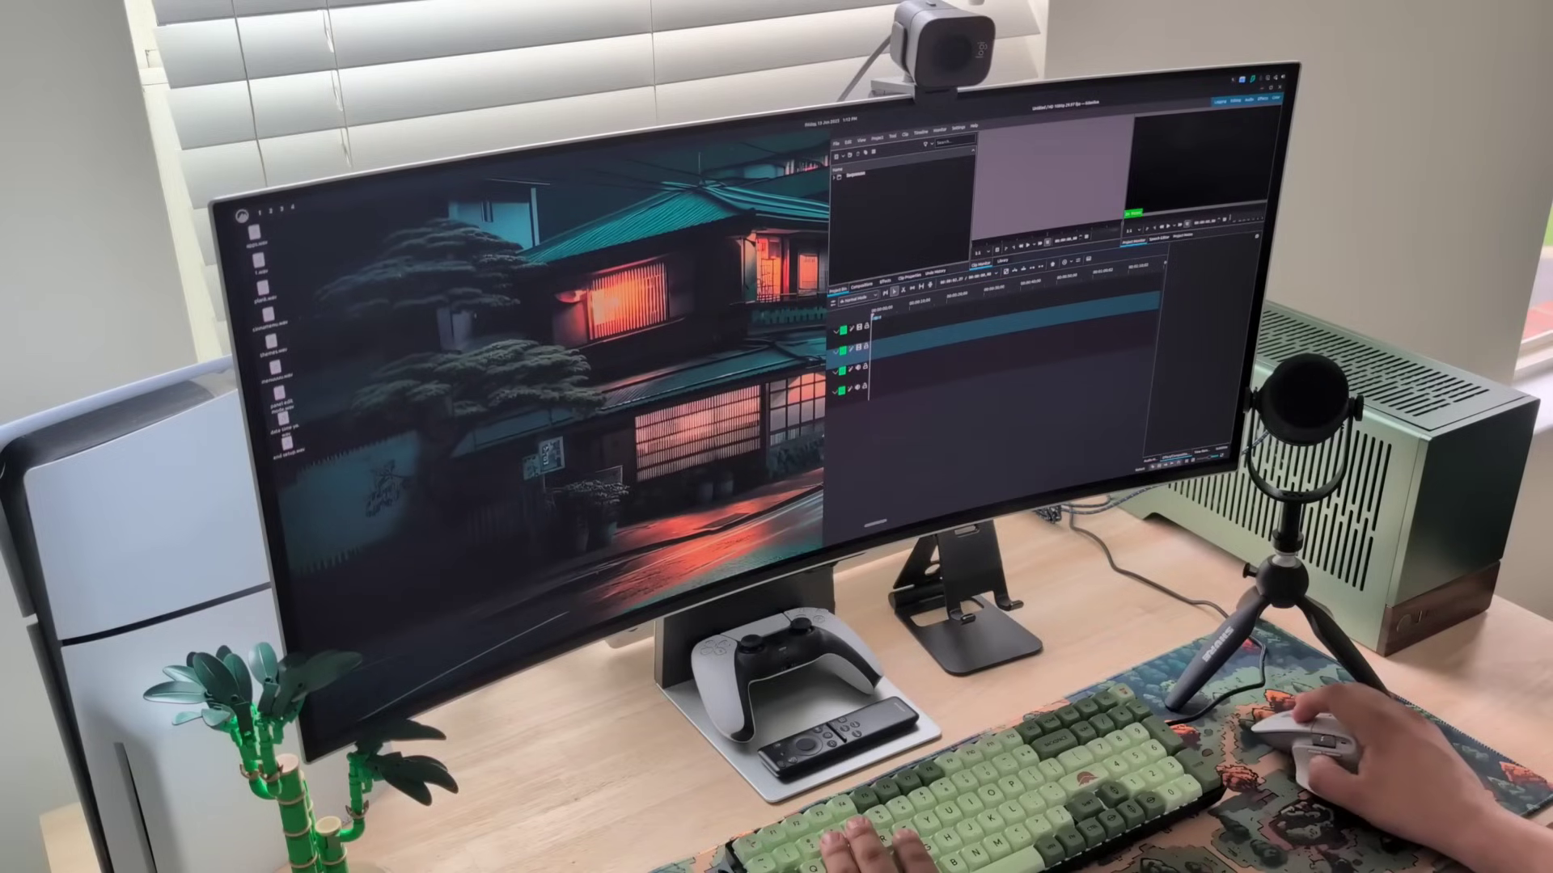
Launch Audacity from the dock, dismiss its welcome message, and tile it top-left
{"action": "left_click", "coordinate": [811, 521]}
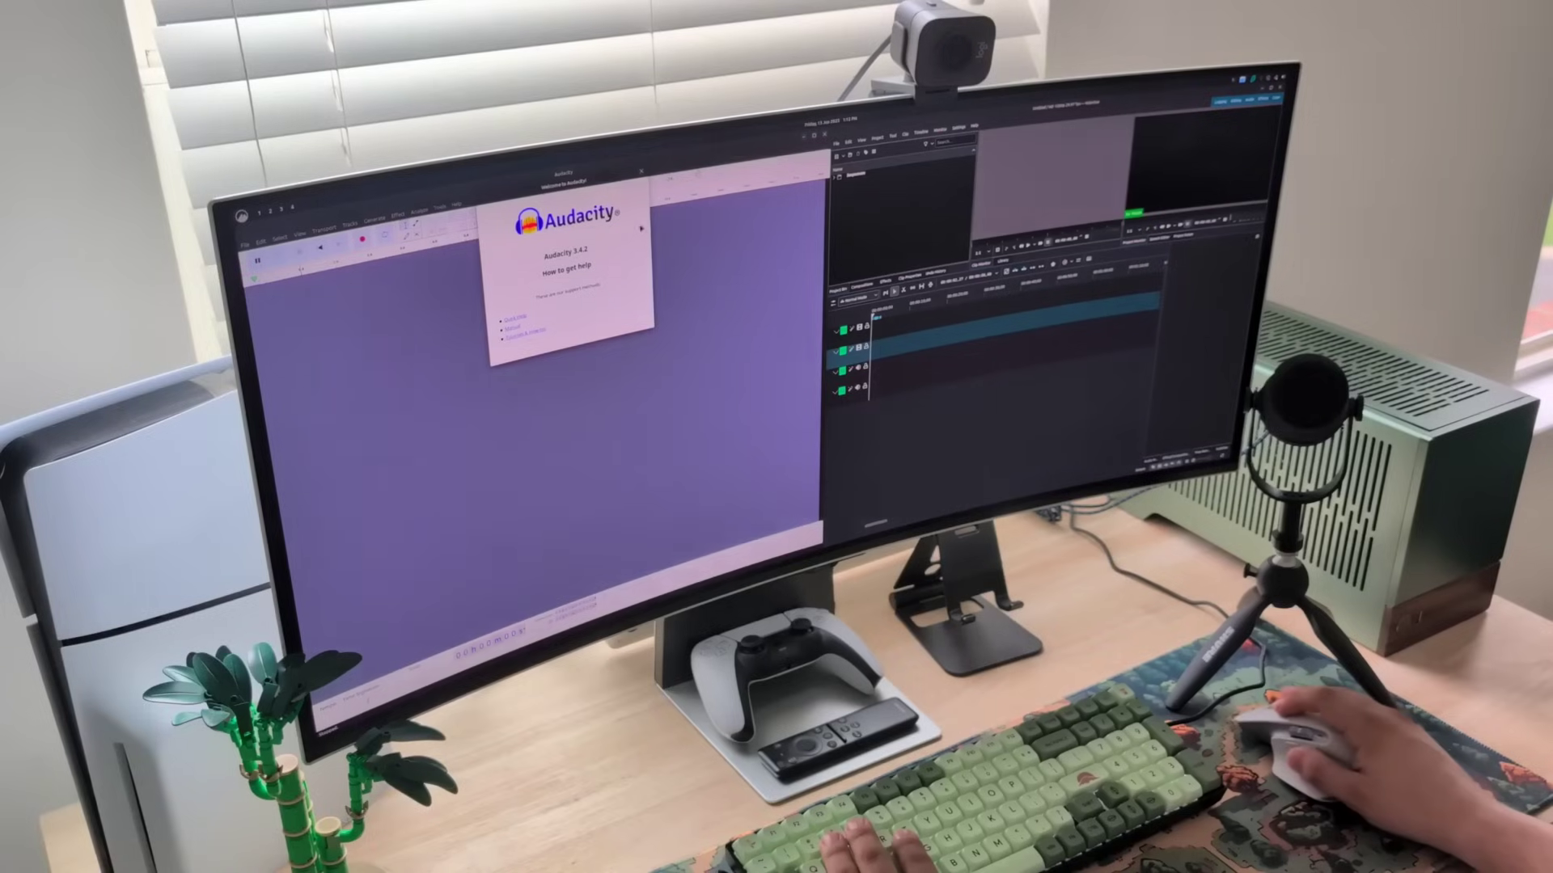
{"action": "left_click", "coordinate": [642, 172]}
{"action": "key", "text": "ctrl+q"}
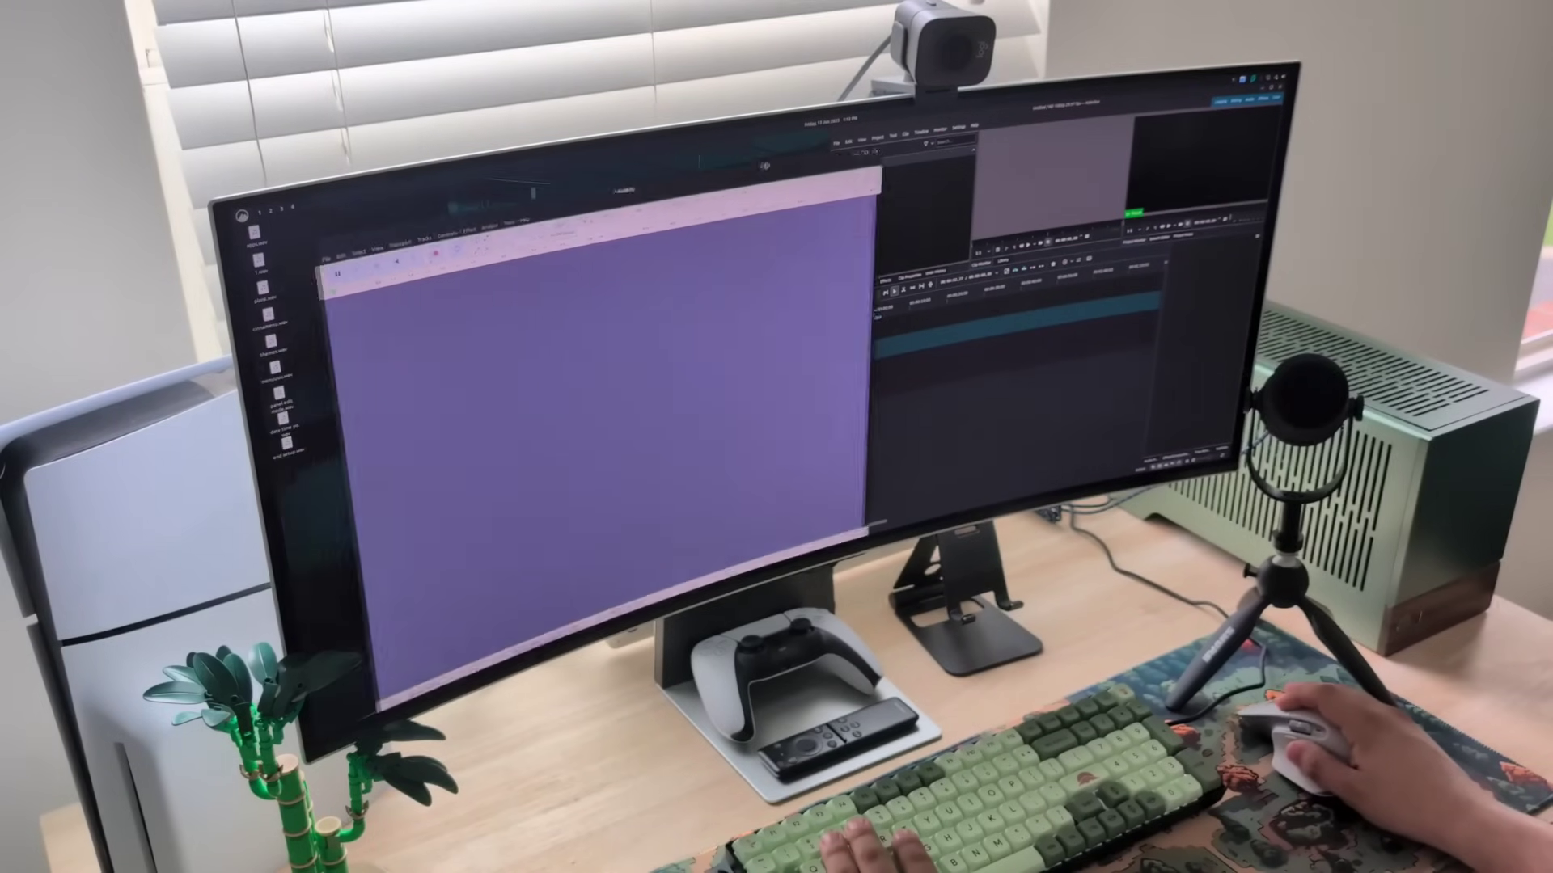